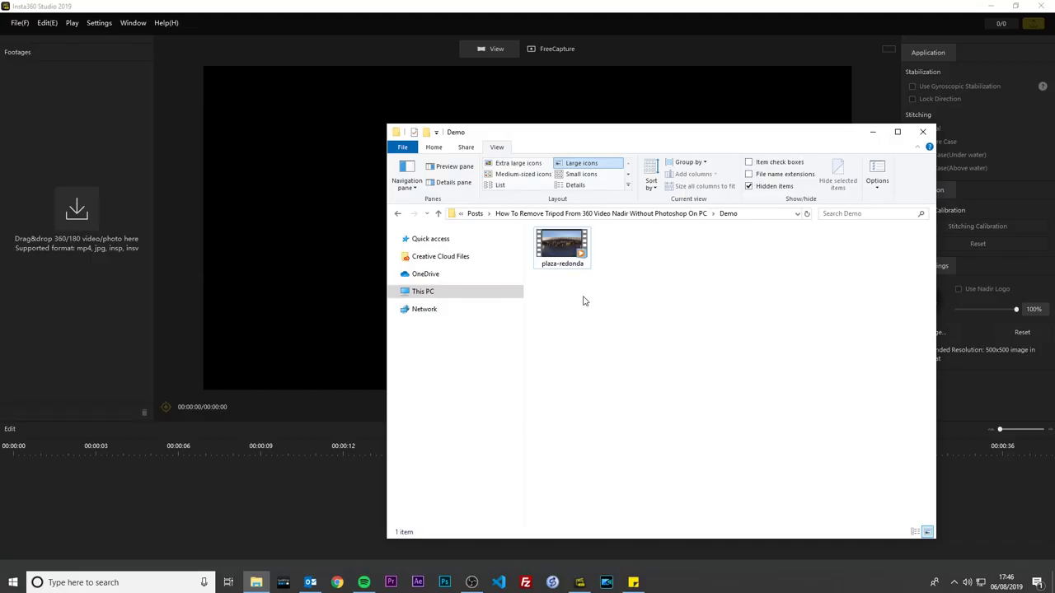
Step: Import plaza-redonda and save a paused frame as plaza-redonda-original in the Demo folder
{"action": "left_click_drag", "start_coordinate": [563, 247], "coordinate": [90, 177]}
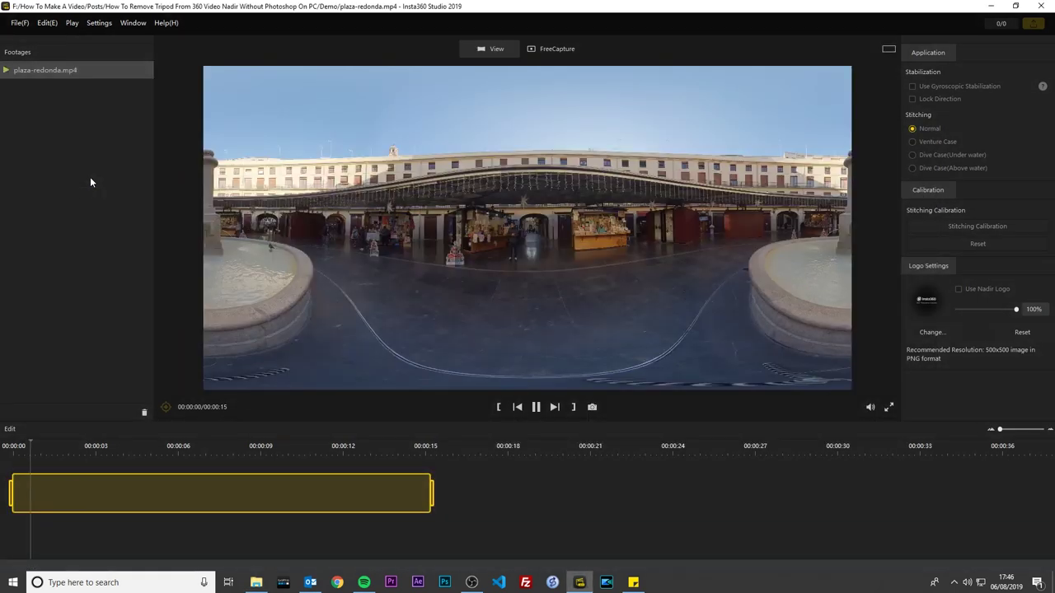
{"action": "left_click", "coordinate": [536, 407]}
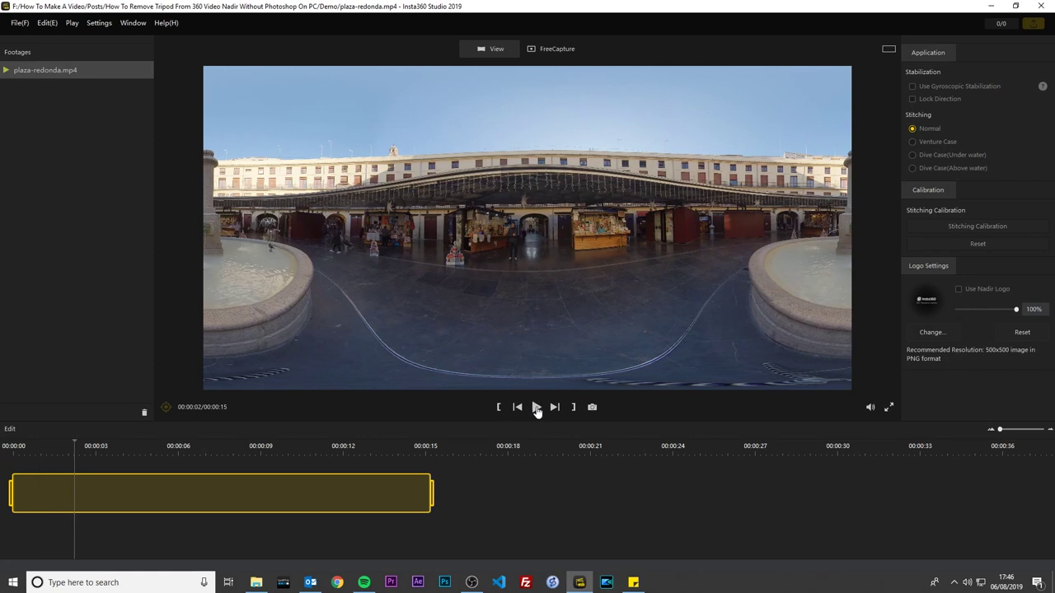
{"action": "left_click", "coordinate": [593, 408]}
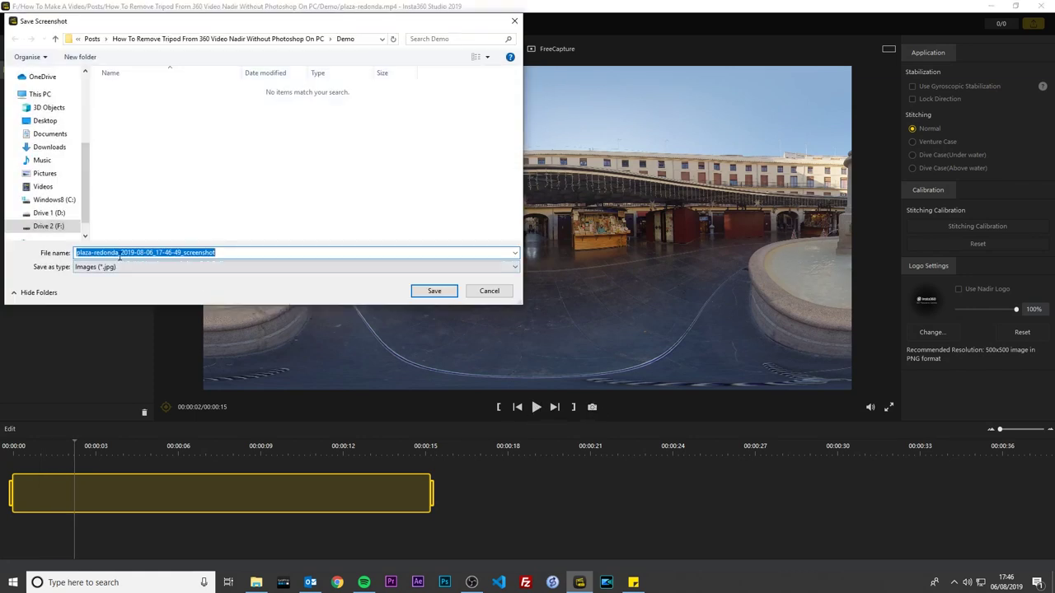
{"action": "type", "text": "-redonda-original"}
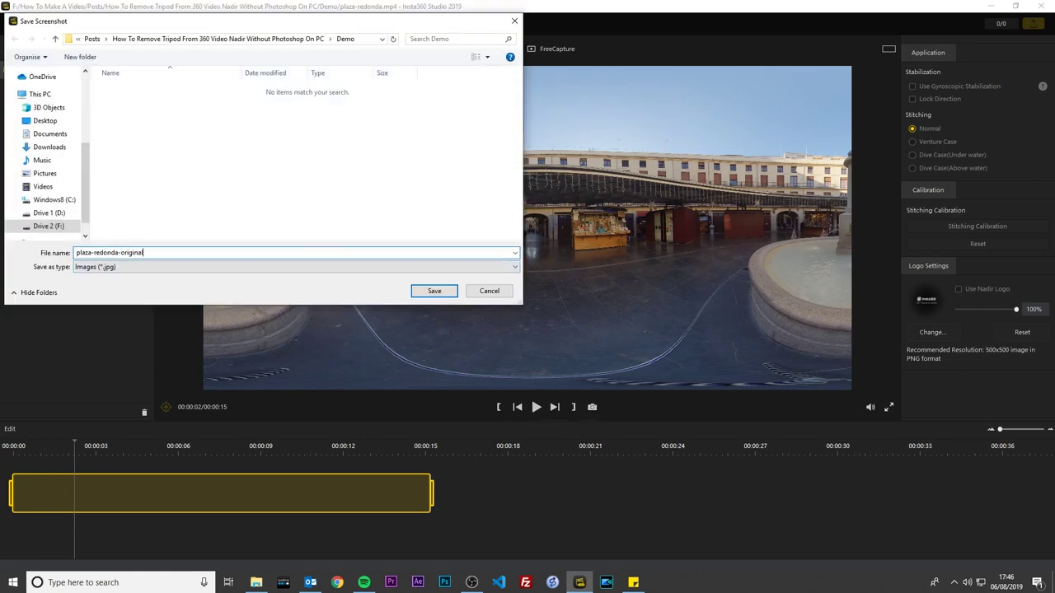
{"action": "left_click", "coordinate": [430, 291]}
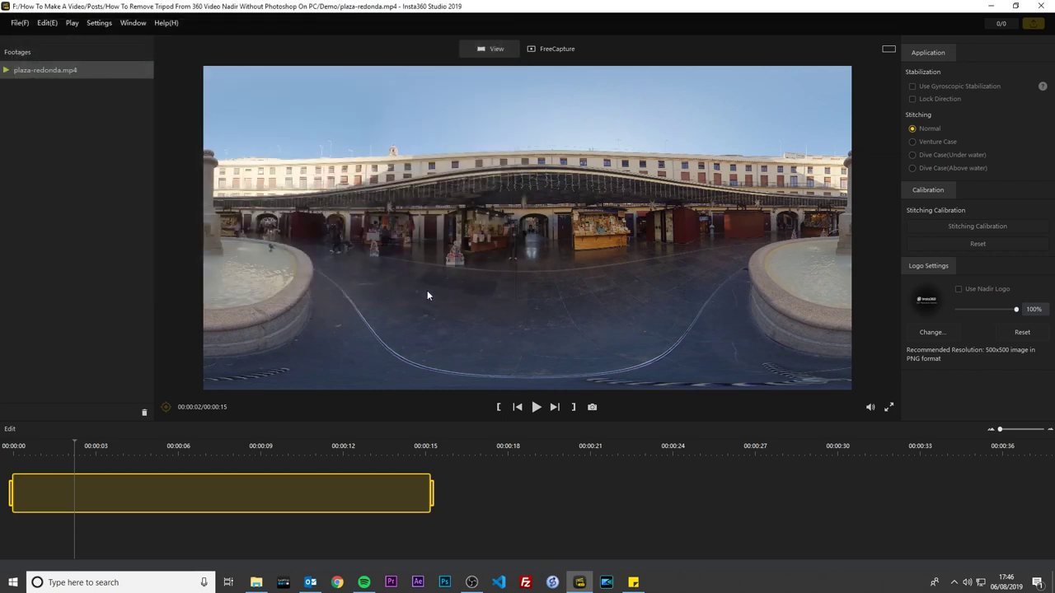
{"action": "left_click", "coordinate": [254, 583]}
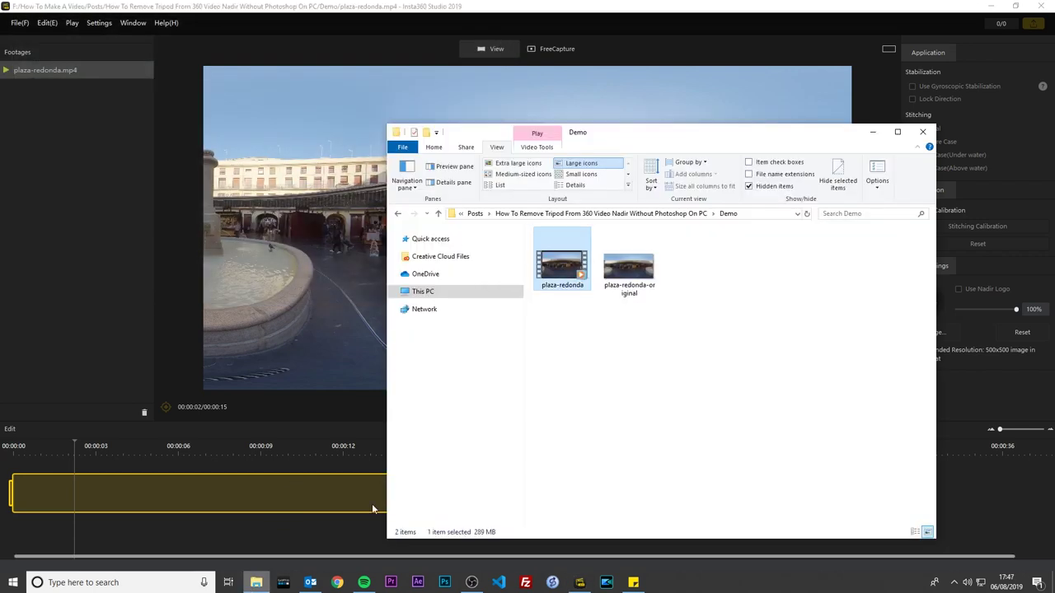
Step: Open the plaza-redonda-original still from the Demo folder for viewing
{"action": "left_click", "coordinate": [629, 278]}
{"action": "double_click", "coordinate": [629, 278]}
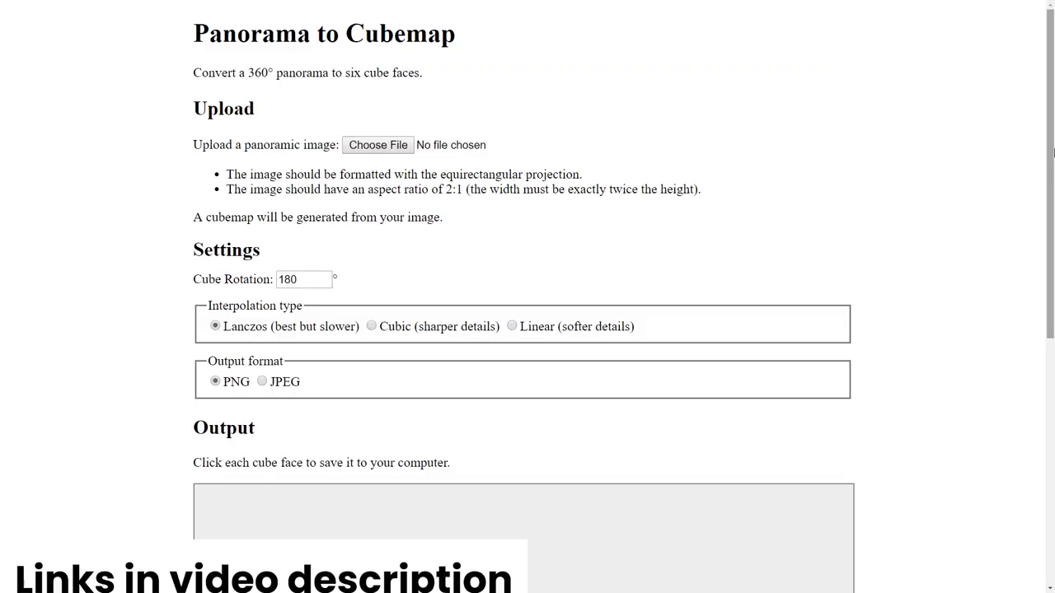
Step: Load plaza-redonda-original into the converter and set cube rotation to 0° with JPEG output
{"action": "left_click", "coordinate": [384, 146]}
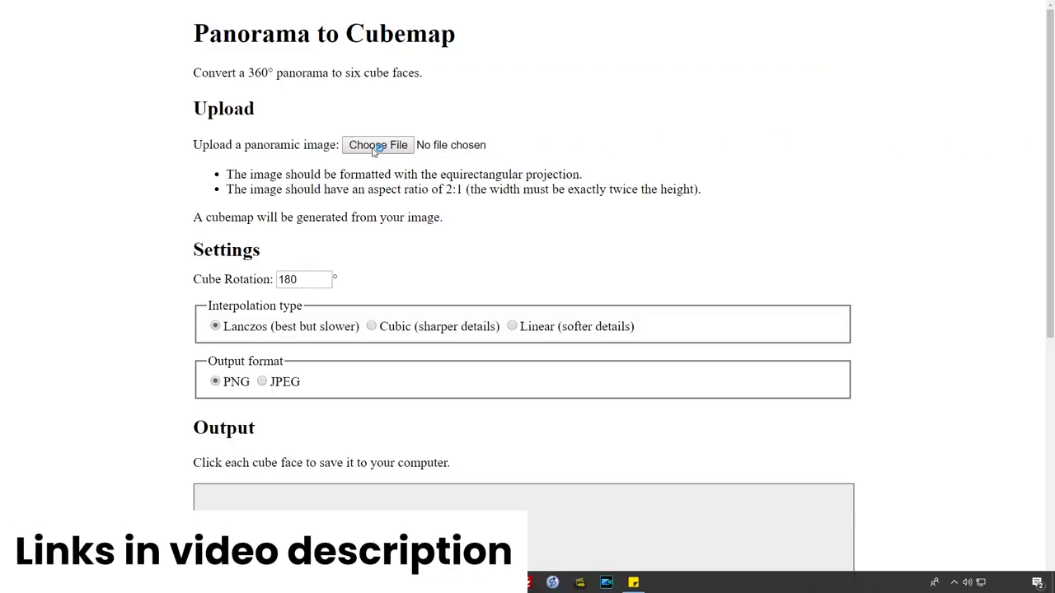
{"action": "left_click", "coordinate": [139, 110]}
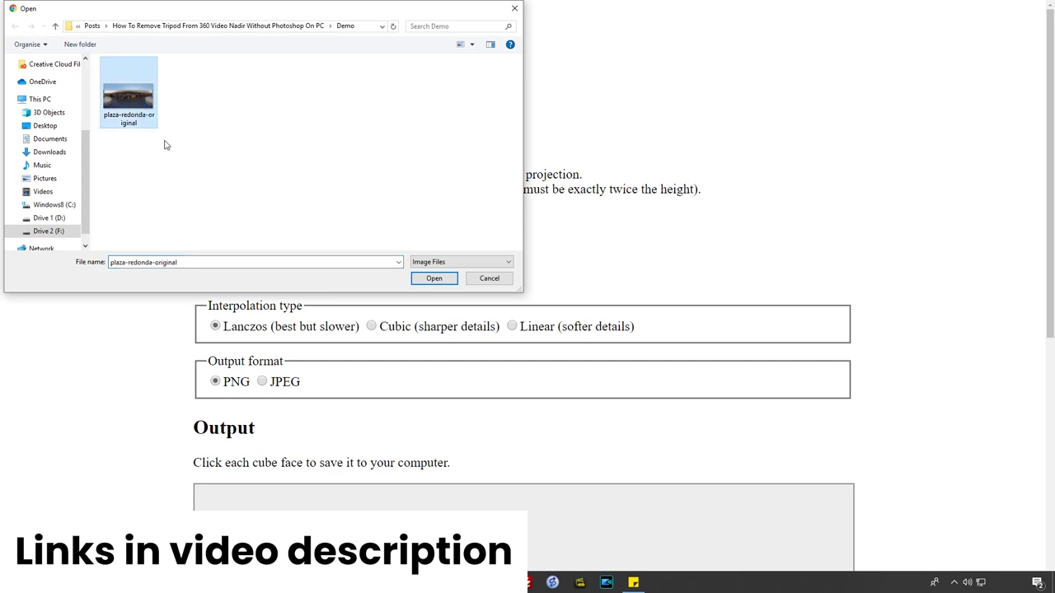
{"action": "left_click", "coordinate": [434, 278]}
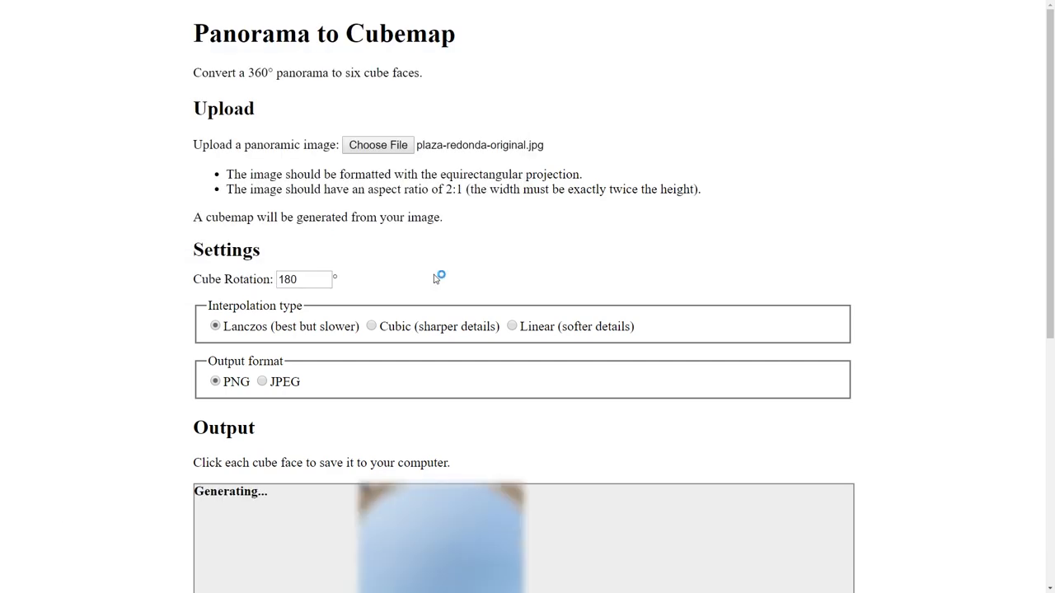
{"action": "left_click_drag", "start_coordinate": [317, 283], "coordinate": [262, 283]}
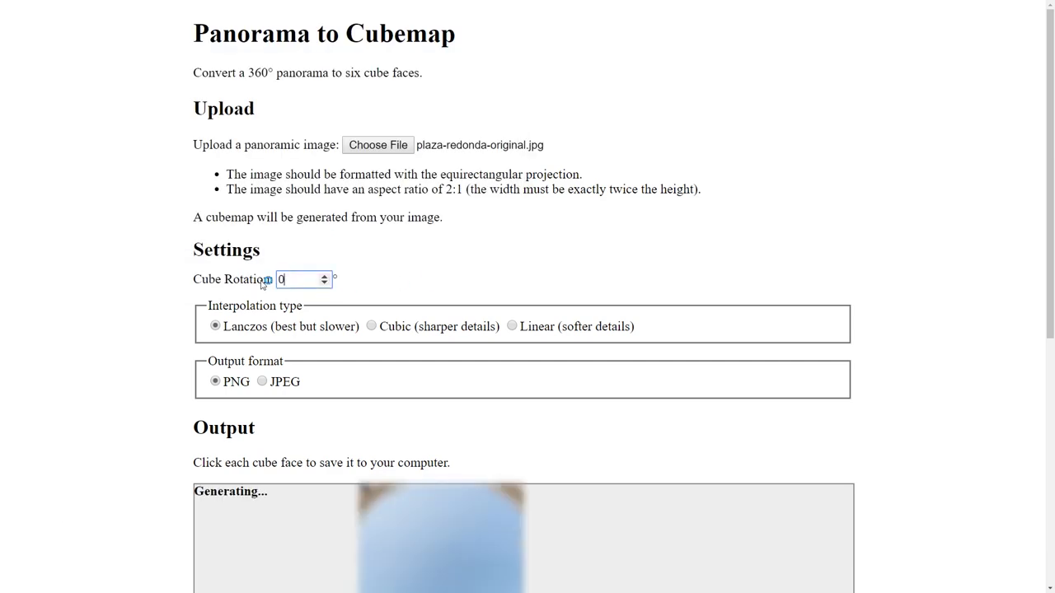
{"action": "scroll", "coordinate": [914, 297], "scroll_direction": "down", "scroll_amount": 3}
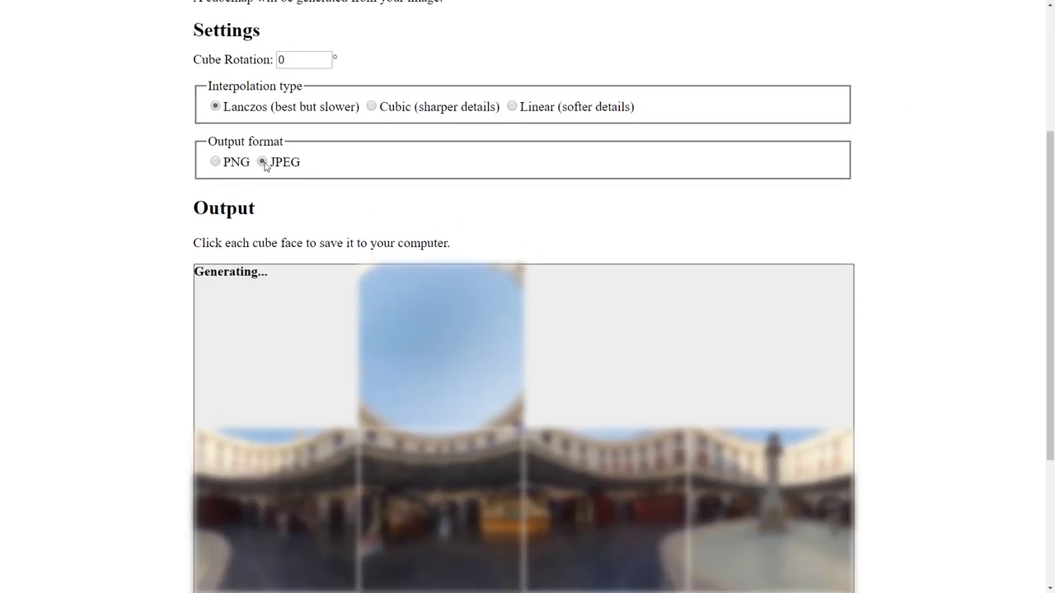
{"action": "scroll", "coordinate": [954, 299], "scroll_direction": "down", "scroll_amount": 3}
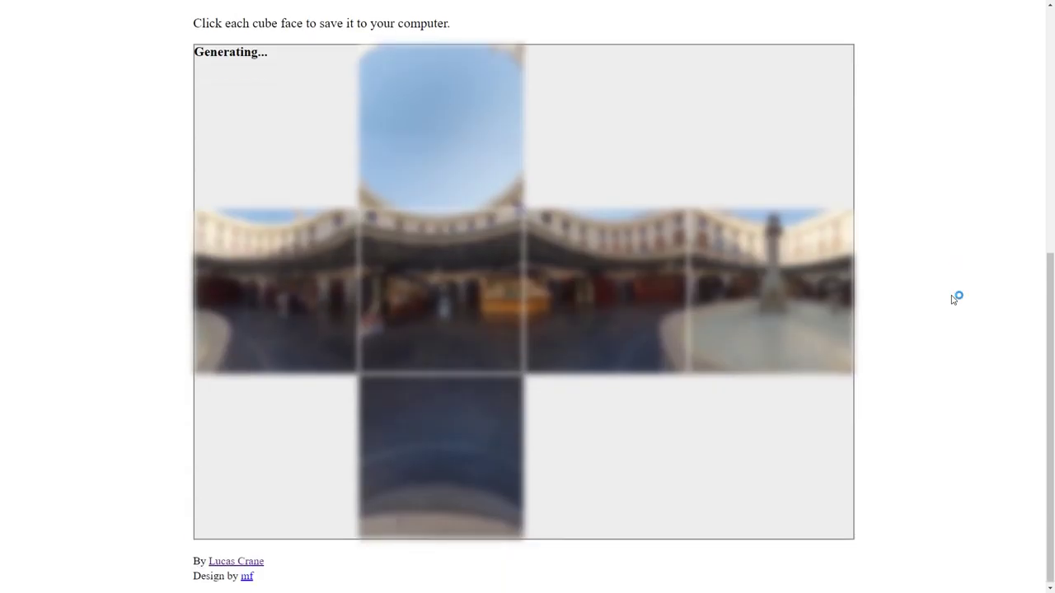
Step: Download the py, nx, px, nz and ny cube faces and show them in their folder
{"action": "left_click", "coordinate": [430, 138]}
{"action": "left_click", "coordinate": [288, 255]}
{"action": "left_click", "coordinate": [606, 284]}
{"action": "left_click", "coordinate": [763, 288]}
{"action": "left_click", "coordinate": [436, 443]}
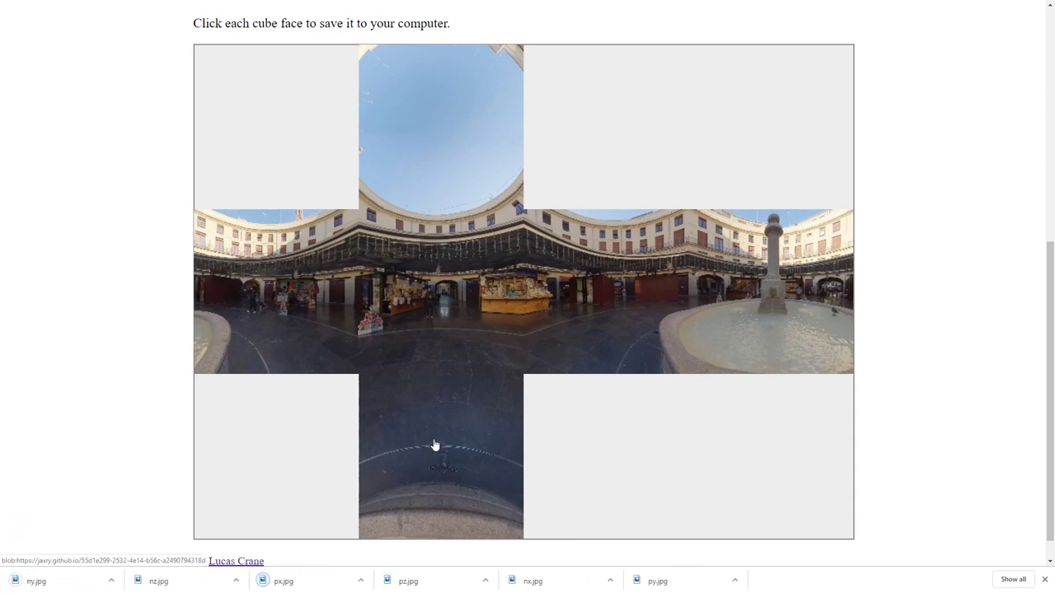
{"action": "left_click", "coordinate": [114, 581]}
{"action": "left_click", "coordinate": [144, 543]}
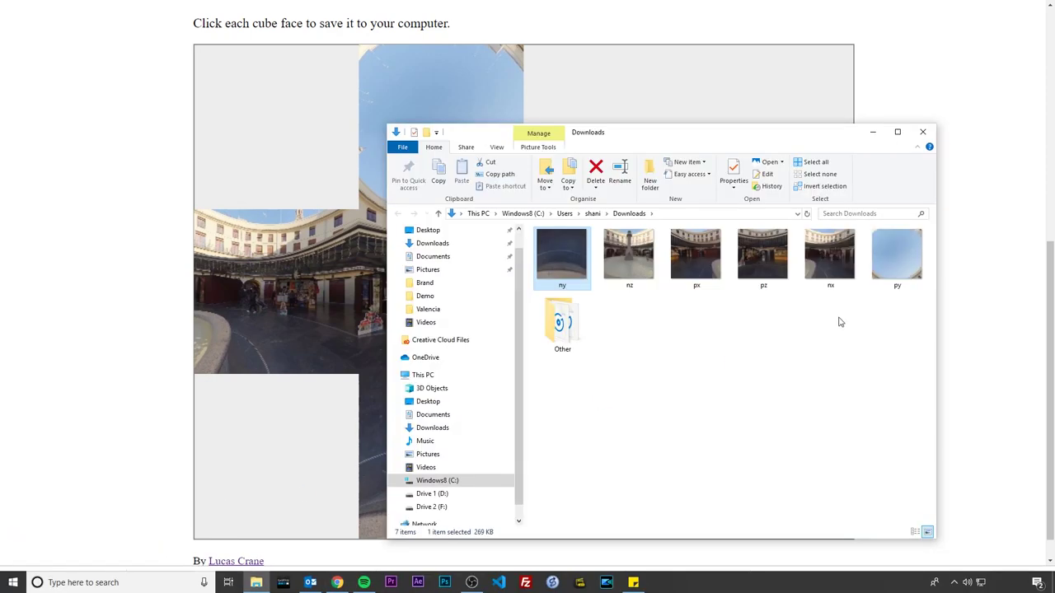
Step: Move the six cube-face images from Downloads into the Demo folder
{"action": "left_click_drag", "start_coordinate": [933, 284], "coordinate": [570, 240]}
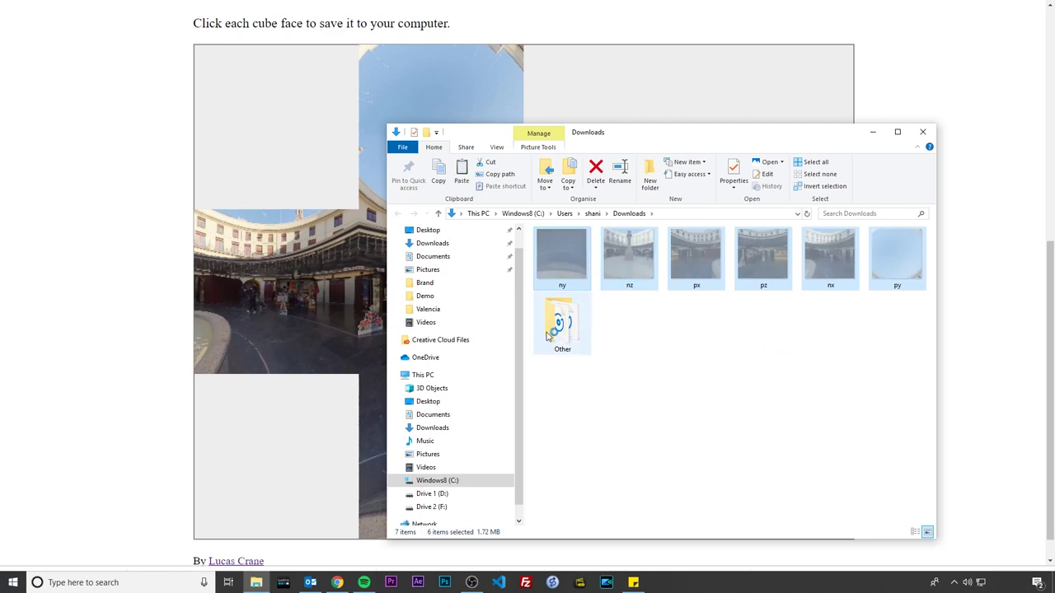
{"action": "left_click", "coordinate": [425, 296]}
{"action": "key", "text": "ctrl+v"}
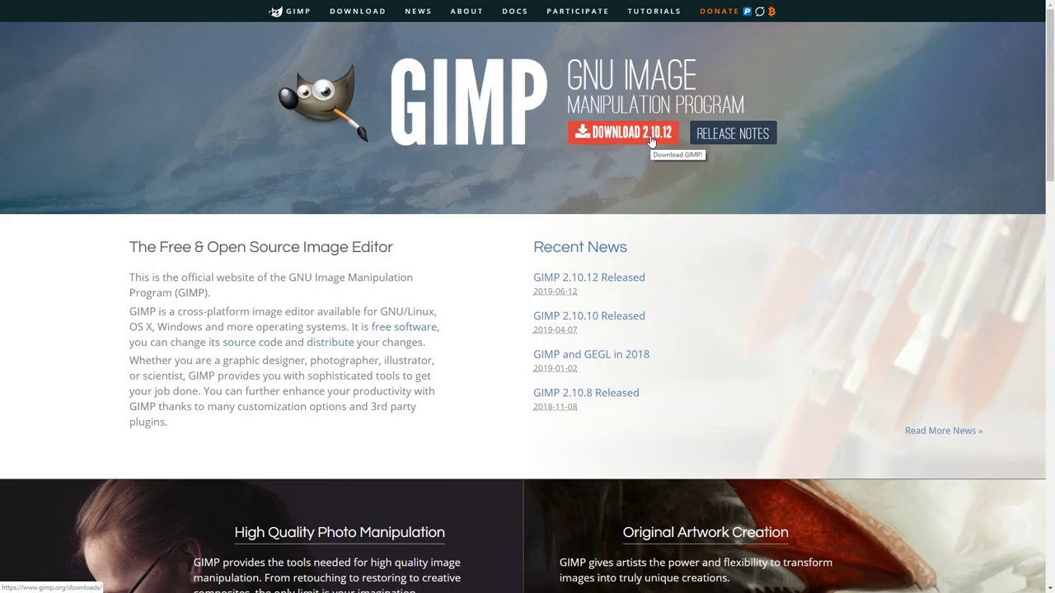
{"action": "left_click", "coordinate": [651, 141]}
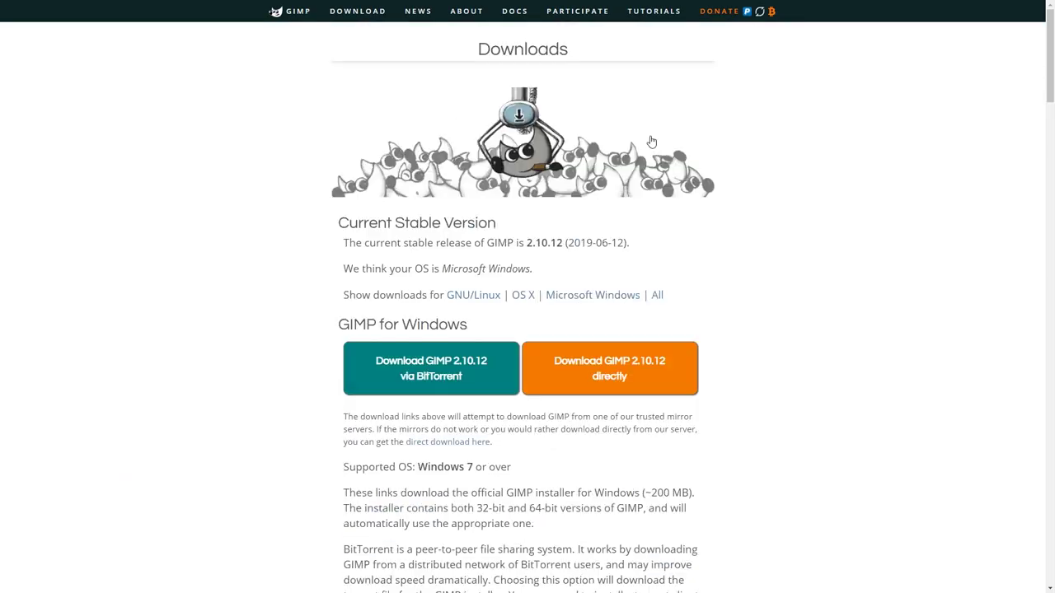
Step: Download the GIMP 2.10.12 Windows installer directly from gimp.org
{"action": "left_click", "coordinate": [611, 381]}
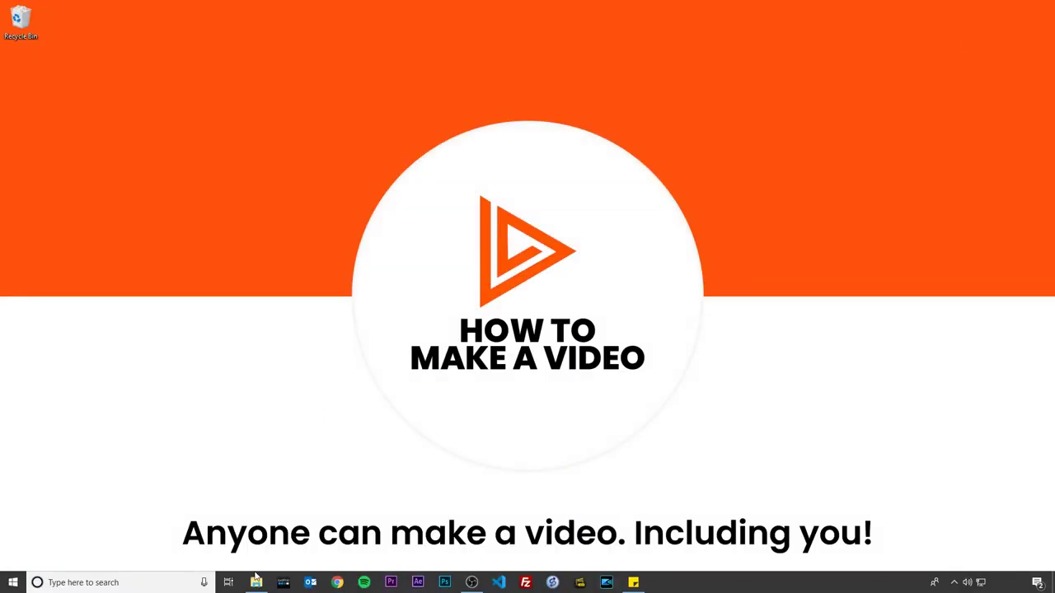
Step: Run the GIMP 2.10.12 setup as administrator, install it in English, and finish the wizard
{"action": "left_click", "coordinate": [256, 582]}
{"action": "left_click", "coordinate": [314, 136]}
{"action": "right_click", "coordinate": [321, 125]}
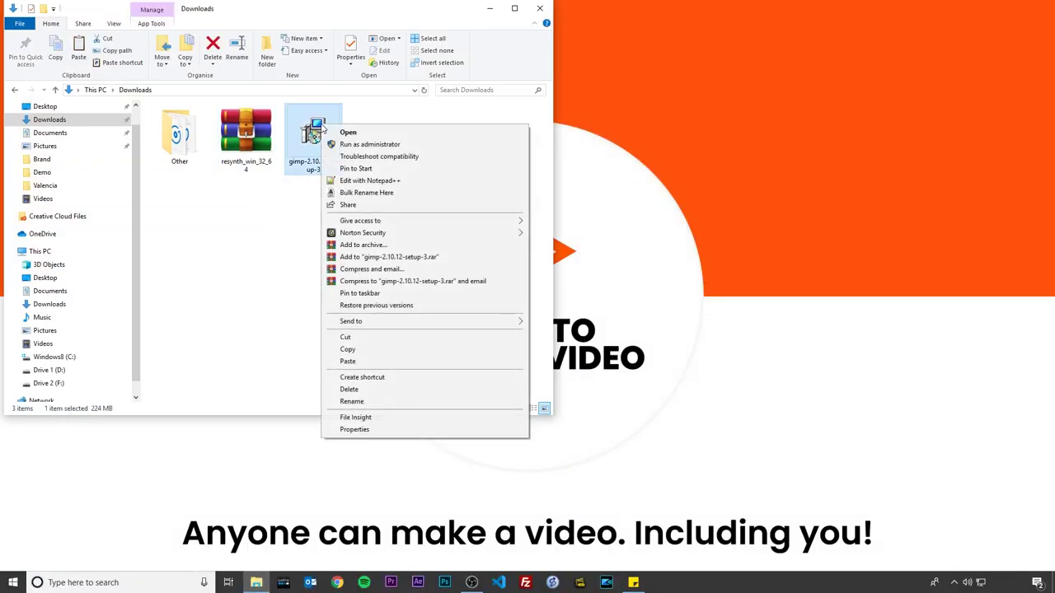
{"action": "left_click", "coordinate": [354, 144]}
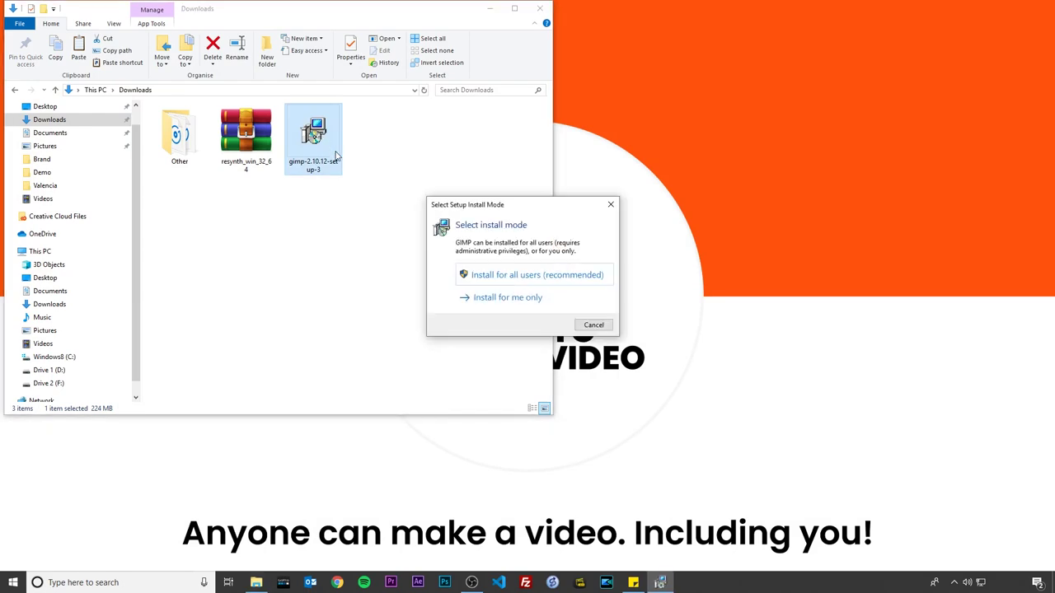
{"action": "left_click", "coordinate": [578, 283]}
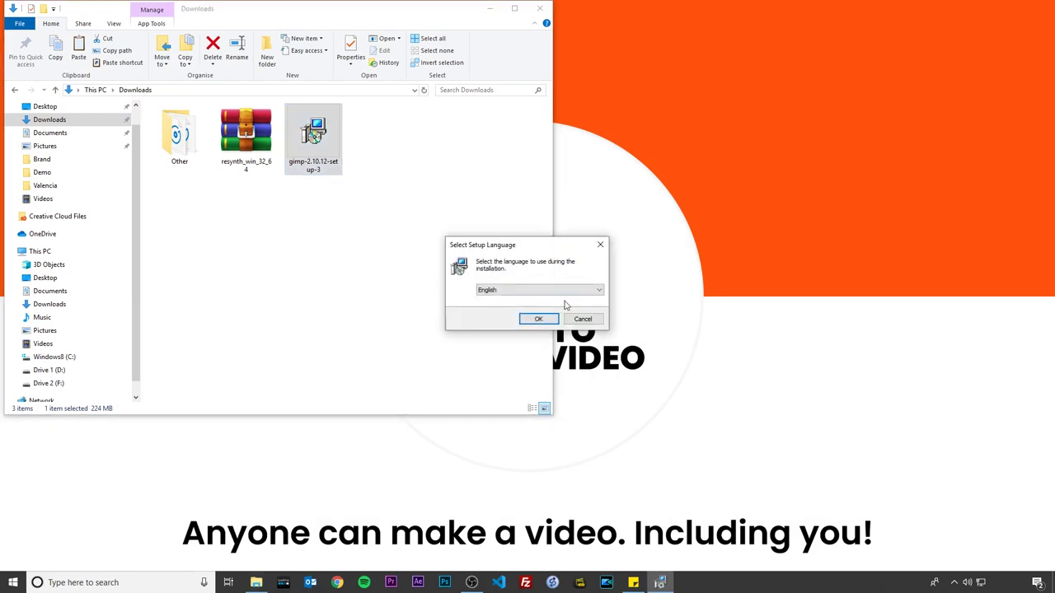
{"action": "left_click", "coordinate": [552, 322]}
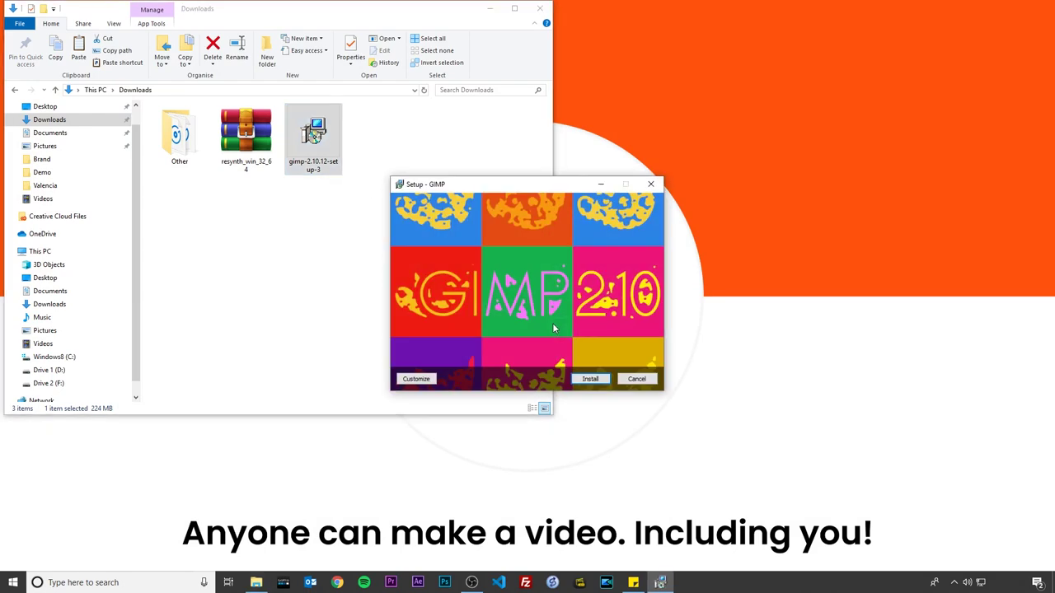
{"action": "left_click", "coordinate": [590, 379]}
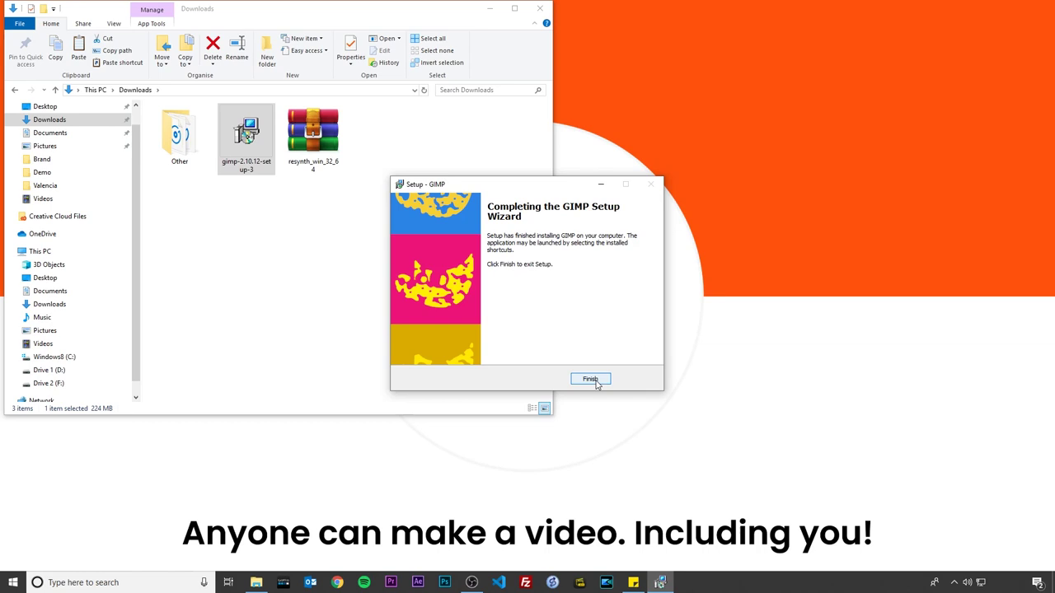
{"action": "left_click", "coordinate": [590, 379]}
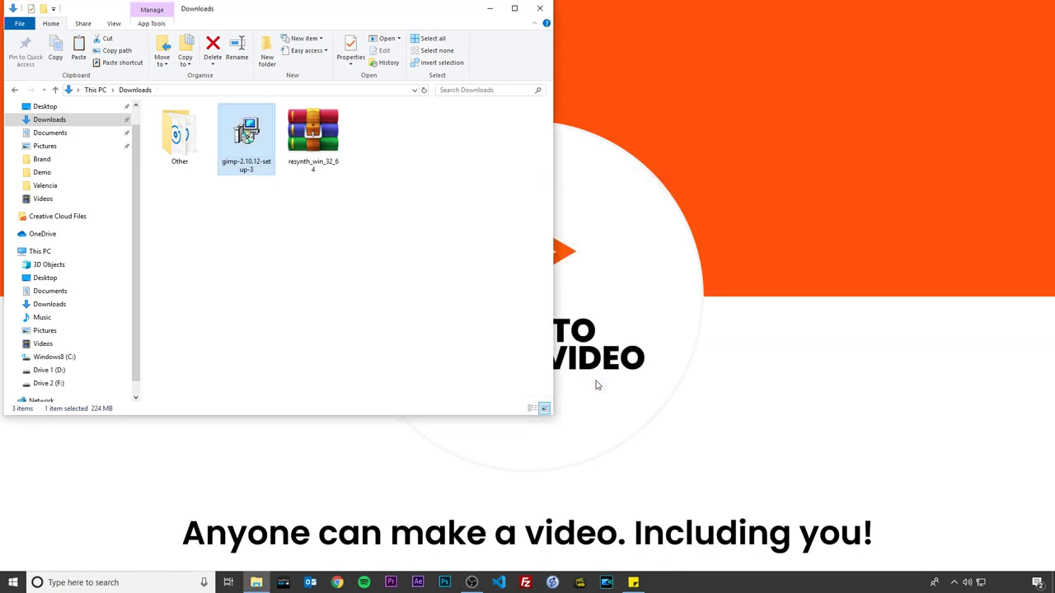
Step: Extract the resynth archive to resynth_win_32_64 and open the extracted folder
{"action": "right_click", "coordinate": [314, 129]}
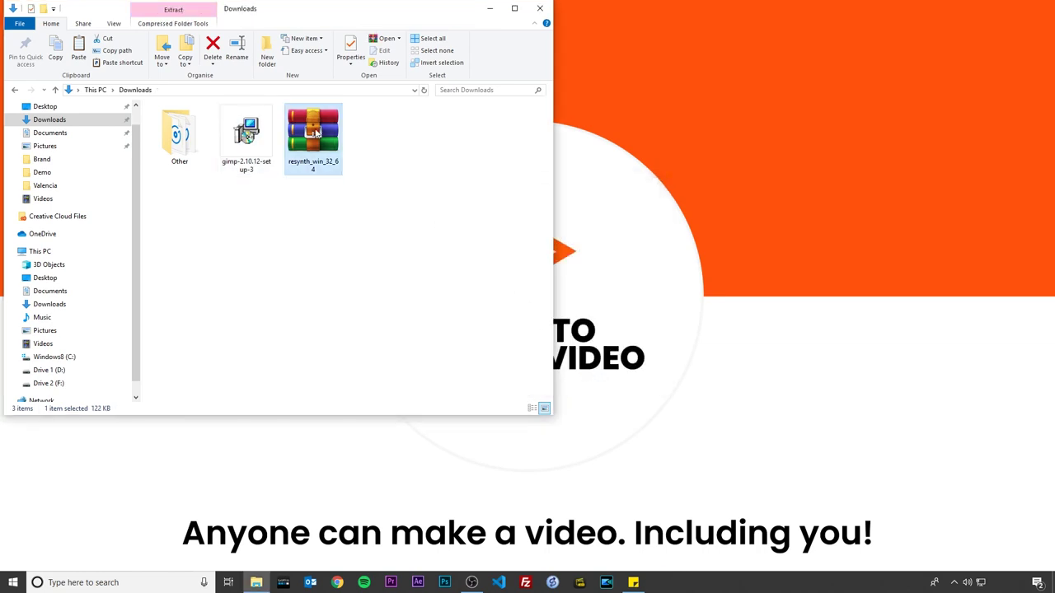
{"action": "left_click", "coordinate": [357, 185]}
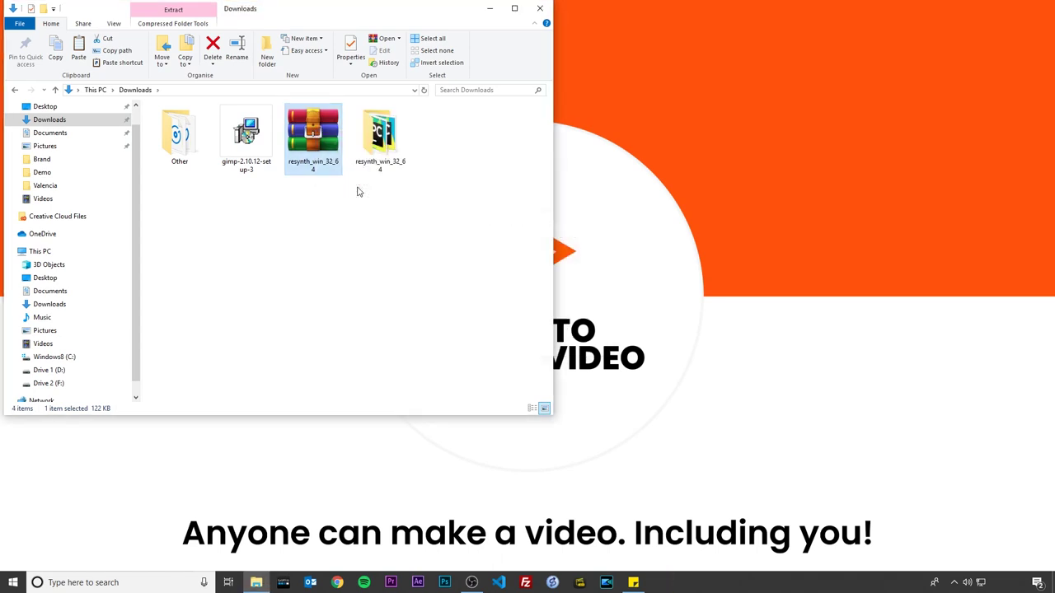
{"action": "double_click", "coordinate": [384, 161]}
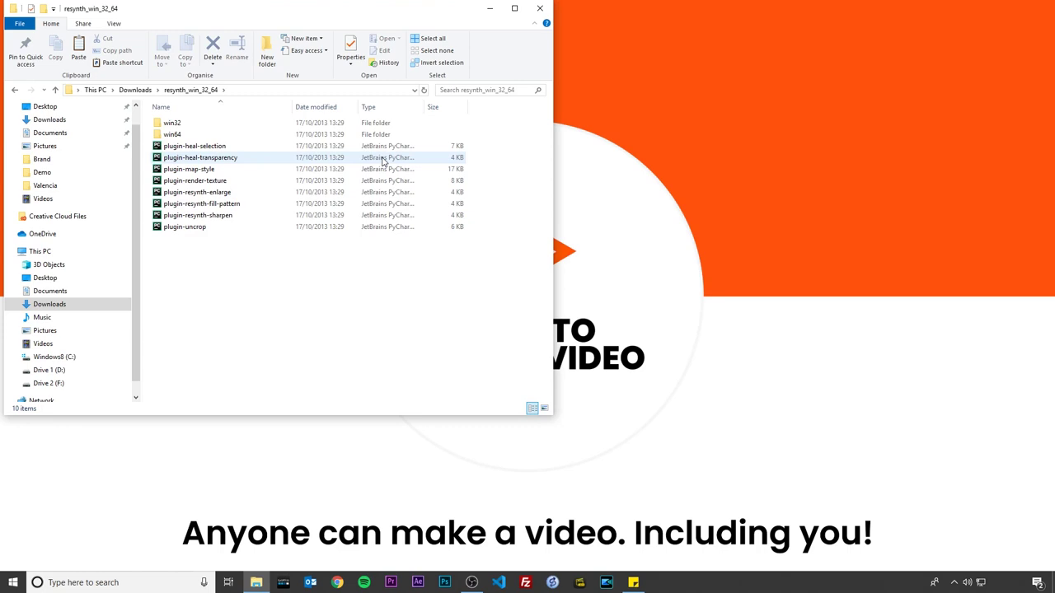
Step: In a second window, browse to C:\Program Files\GIMP 2\lib\gimp\2.0\plug-ins
{"action": "right_click", "coordinate": [70, 359]}
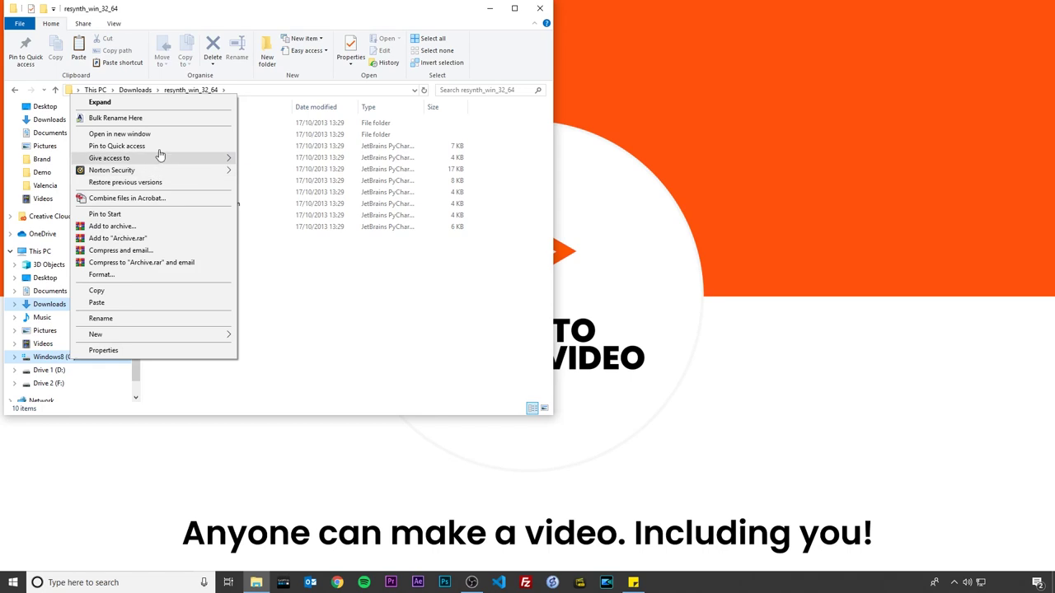
{"action": "left_click", "coordinate": [165, 138]}
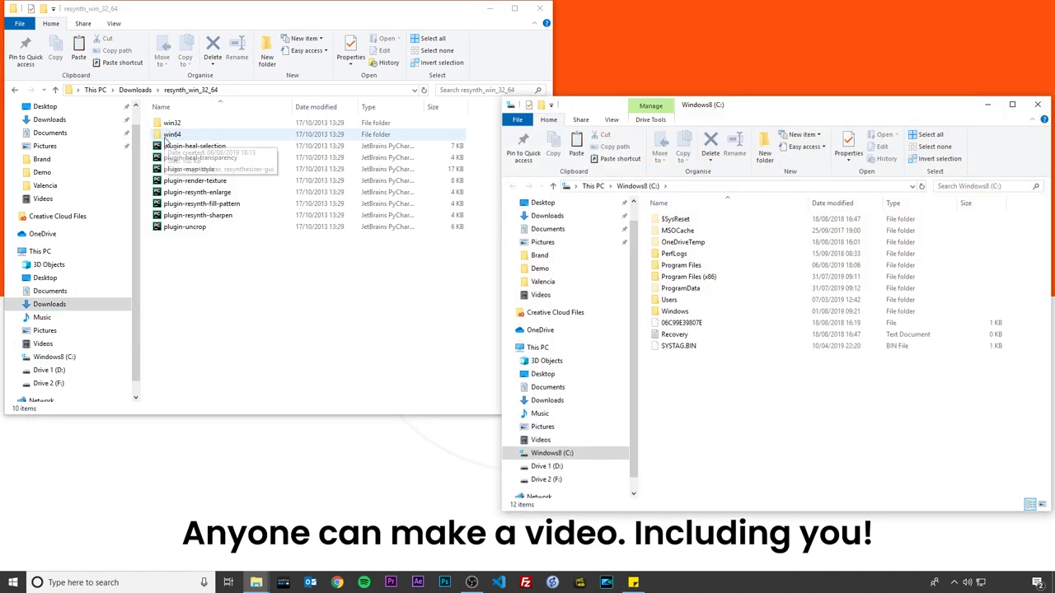
{"action": "double_click", "coordinate": [687, 266]}
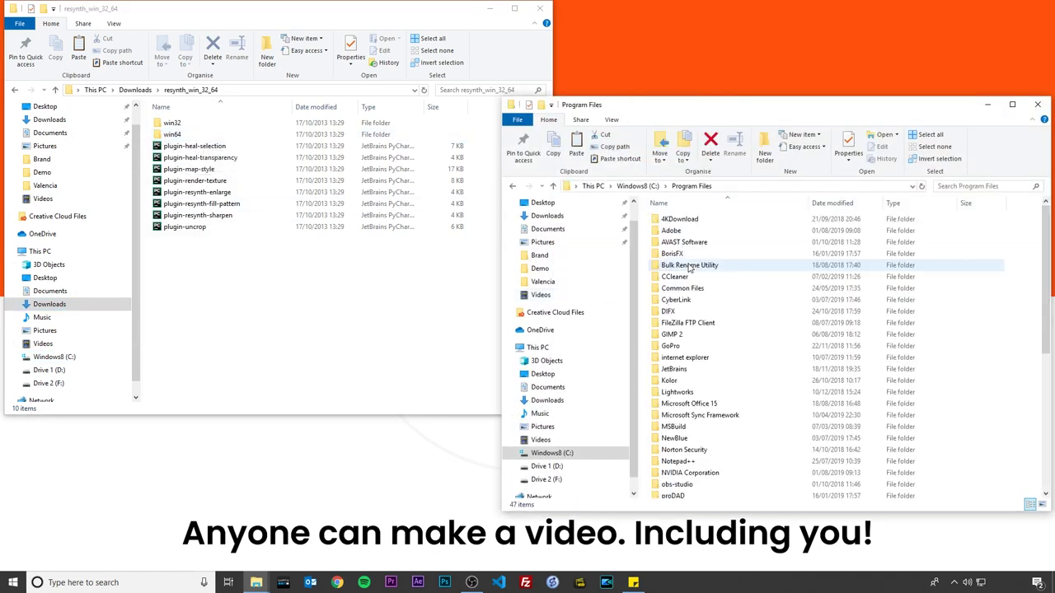
{"action": "double_click", "coordinate": [674, 334]}
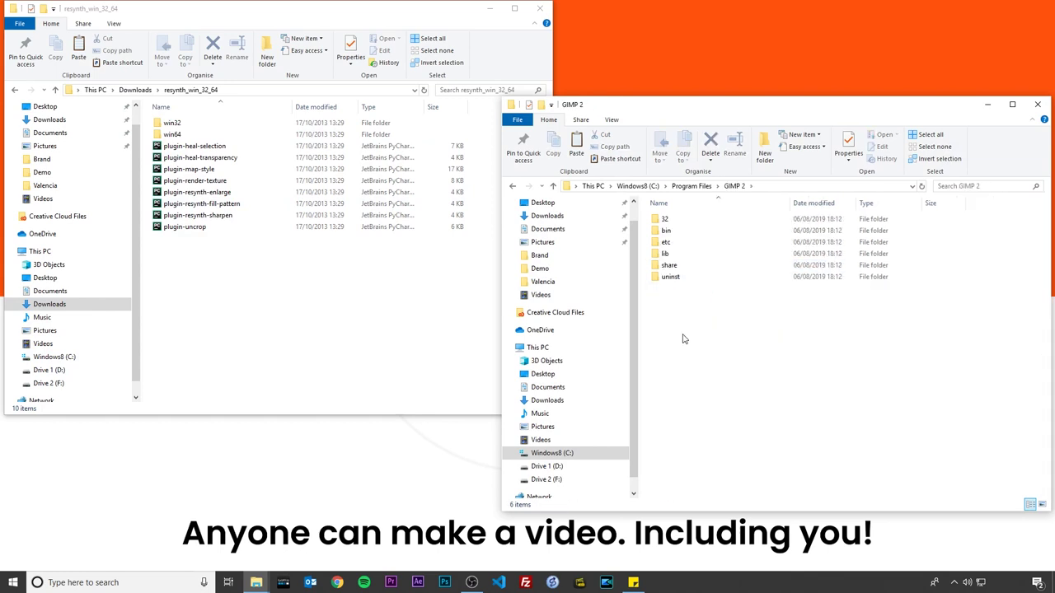
{"action": "double_click", "coordinate": [676, 254]}
{"action": "double_click", "coordinate": [679, 256]}
{"action": "double_click", "coordinate": [676, 221]}
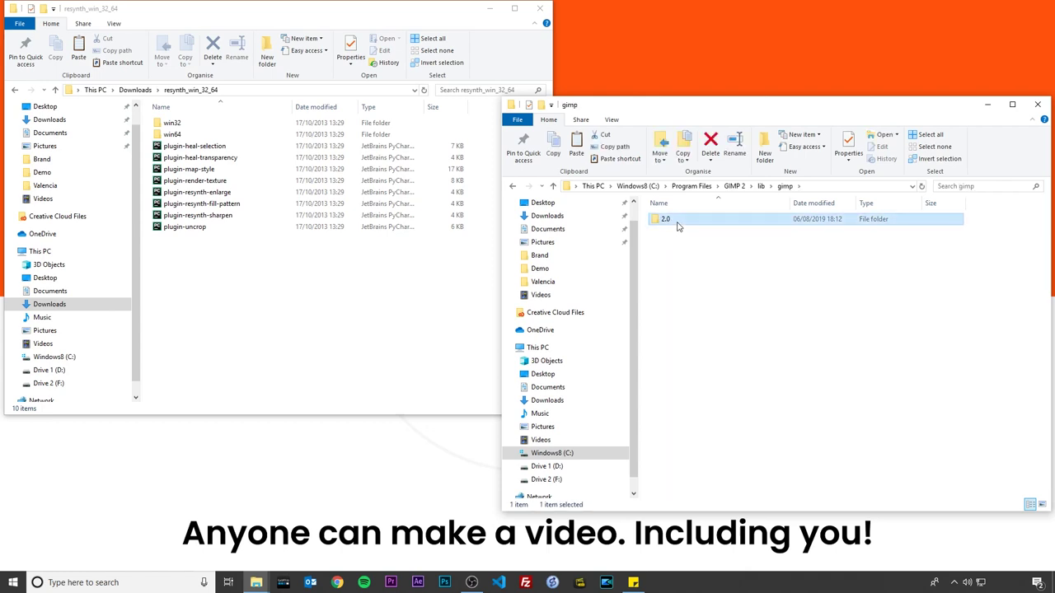
{"action": "double_click", "coordinate": [674, 254]}
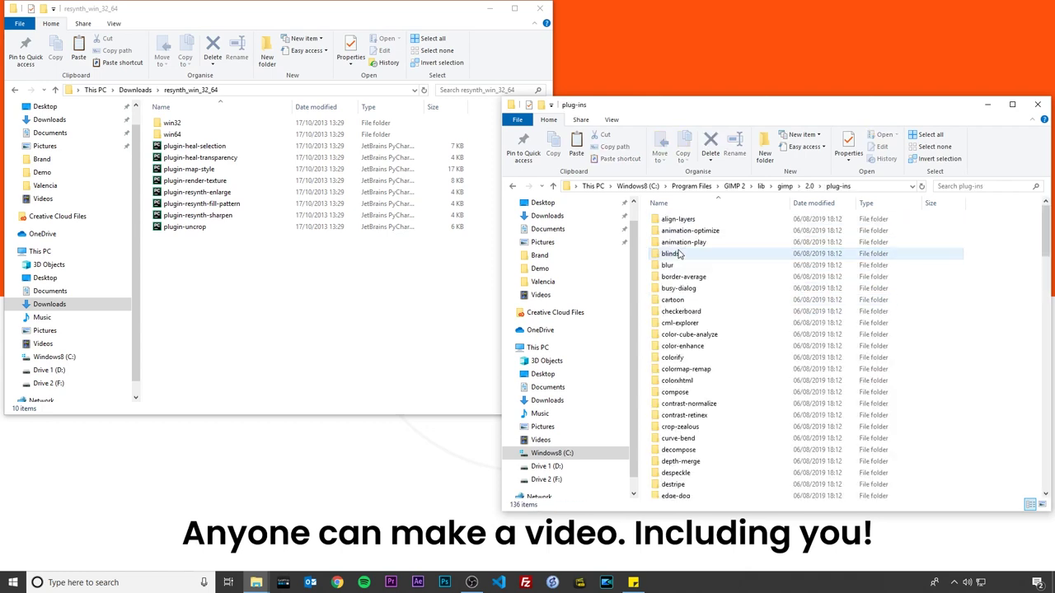
Step: Copy the eight resynth plugin scripts into the plug-ins folder, granting admin permission
{"action": "left_click_drag", "start_coordinate": [189, 261], "coordinate": [228, 149]}
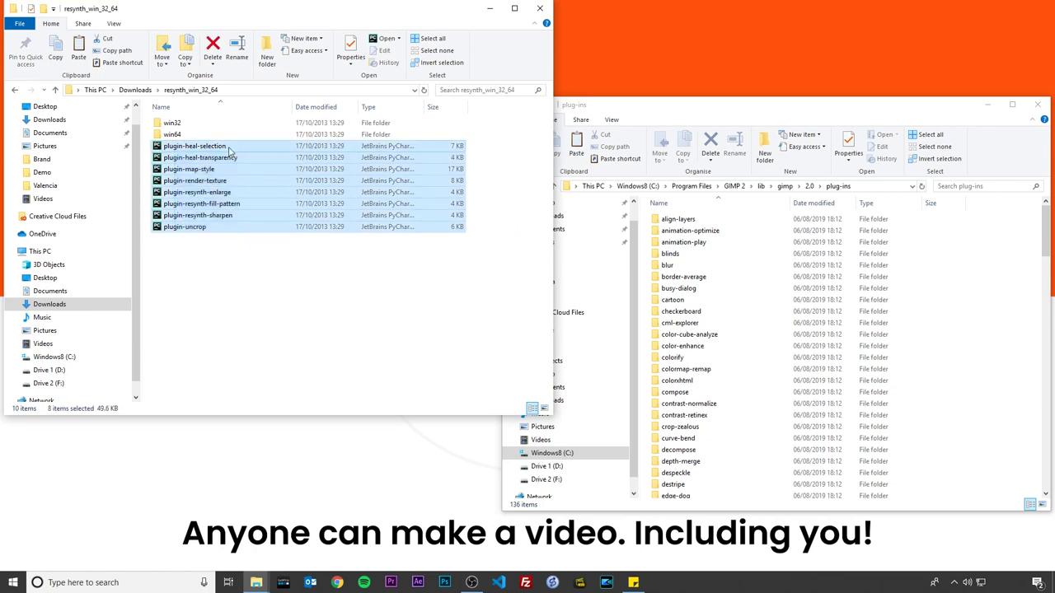
{"action": "right_click", "coordinate": [228, 149]}
{"action": "left_click", "coordinate": [255, 312]}
{"action": "right_click", "coordinate": [1010, 365]}
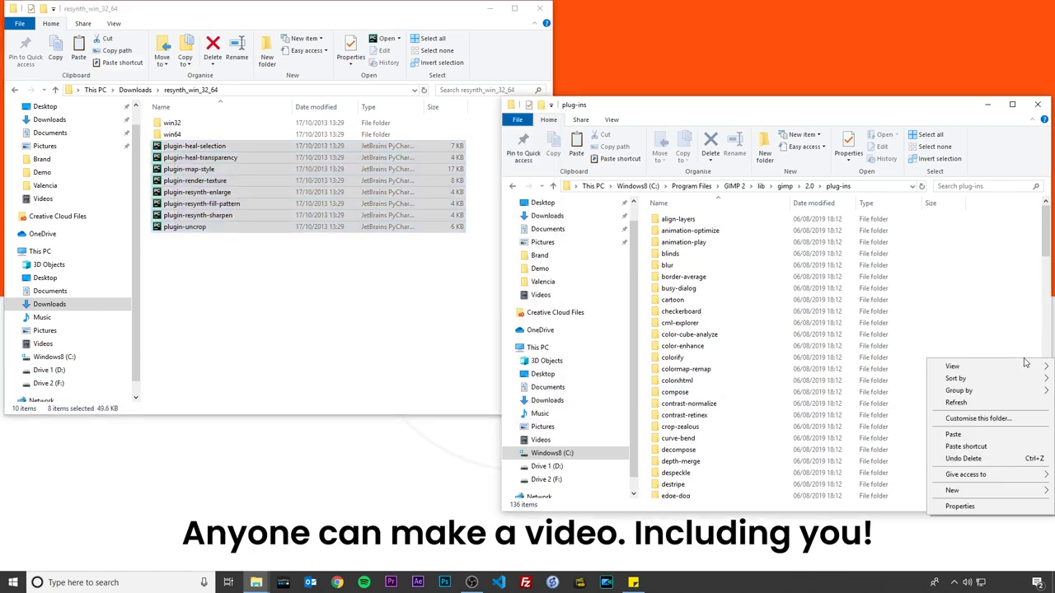
{"action": "left_click", "coordinate": [954, 434]}
{"action": "left_click", "coordinate": [492, 236]}
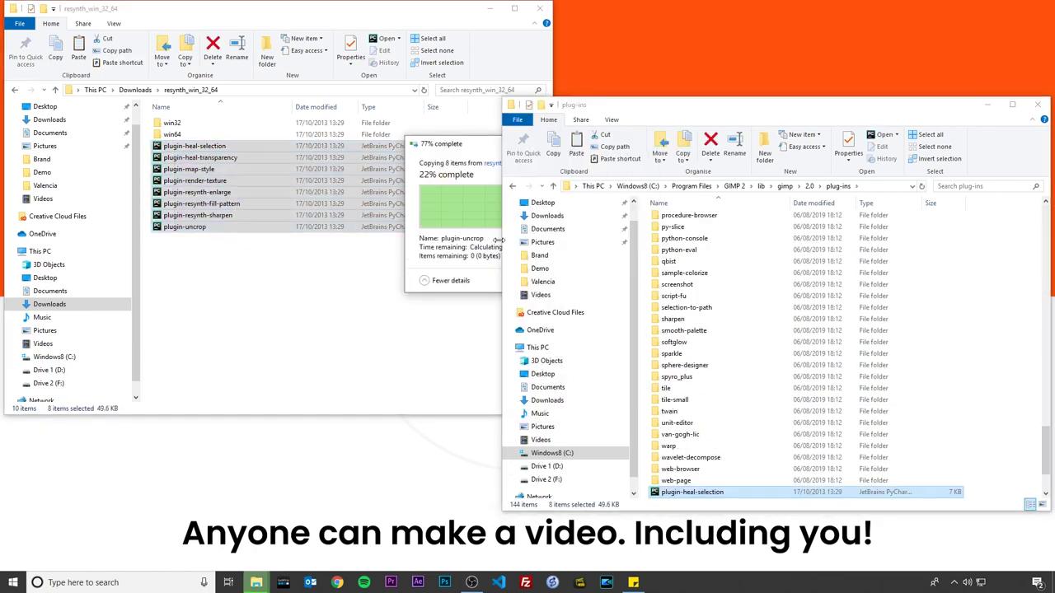
Step: Copy the two win64 resynthesizer programs into the plug-ins folder, granting admin permission
{"action": "left_click", "coordinate": [238, 138]}
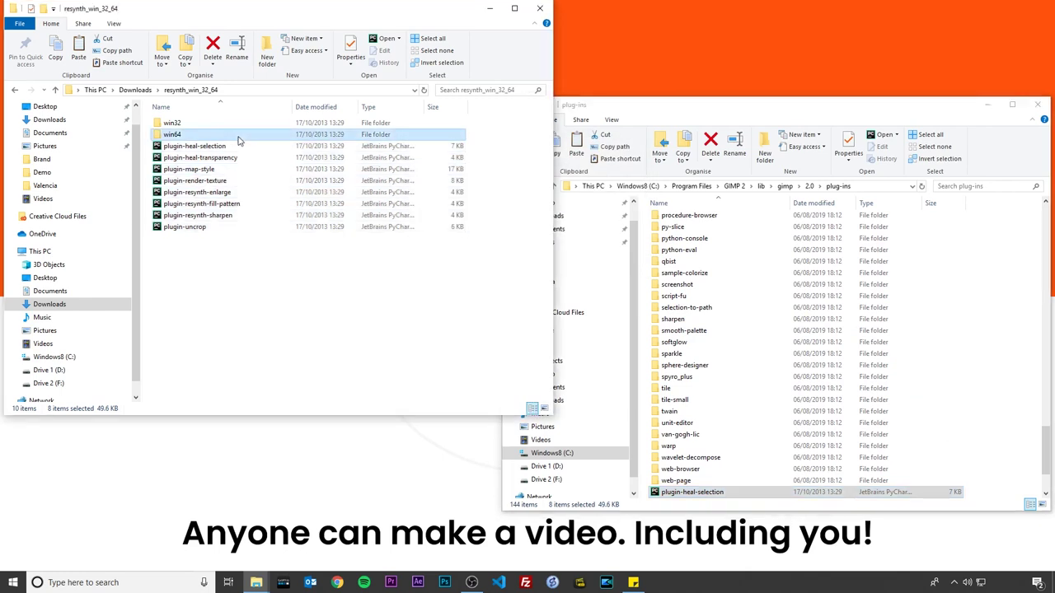
{"action": "double_click", "coordinate": [239, 140]}
{"action": "left_click_drag", "start_coordinate": [203, 156], "coordinate": [177, 125]}
{"action": "right_click", "coordinate": [175, 125]}
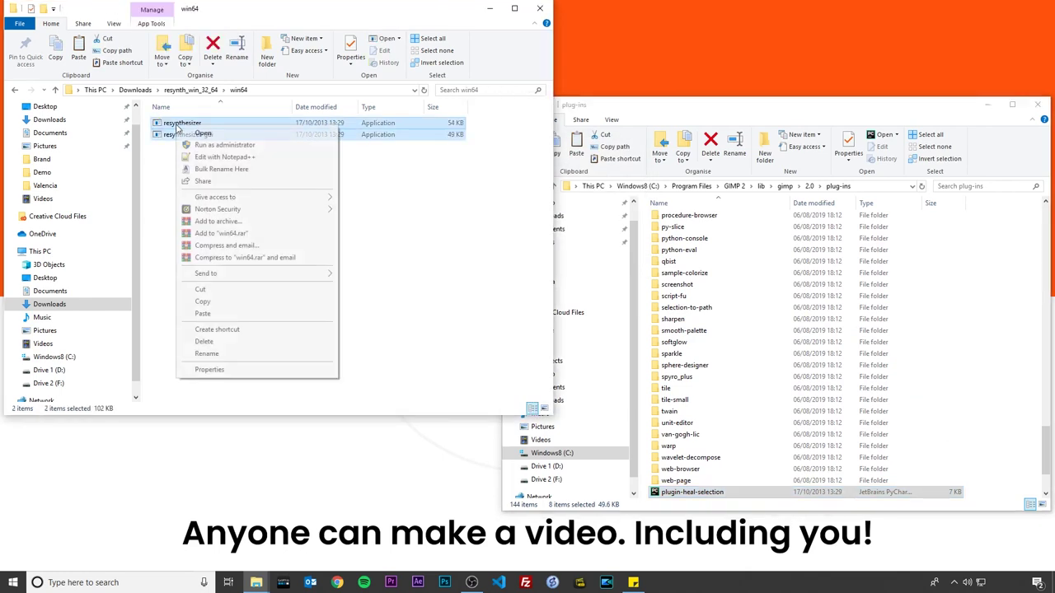
{"action": "left_click", "coordinate": [247, 302]}
{"action": "right_click", "coordinate": [997, 350]}
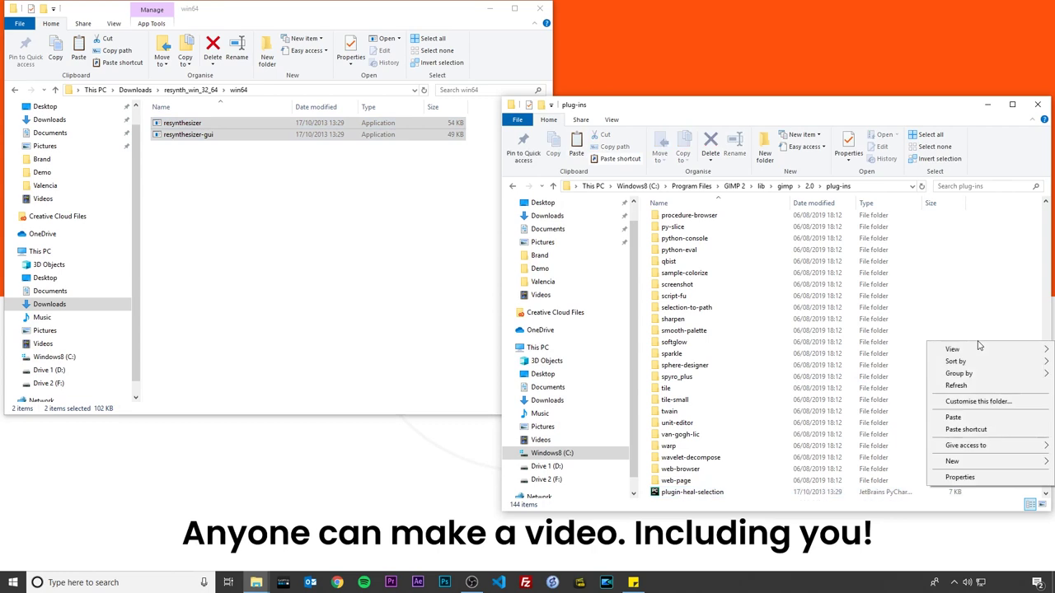
{"action": "left_click", "coordinate": [960, 417]}
{"action": "left_click", "coordinate": [498, 237]}
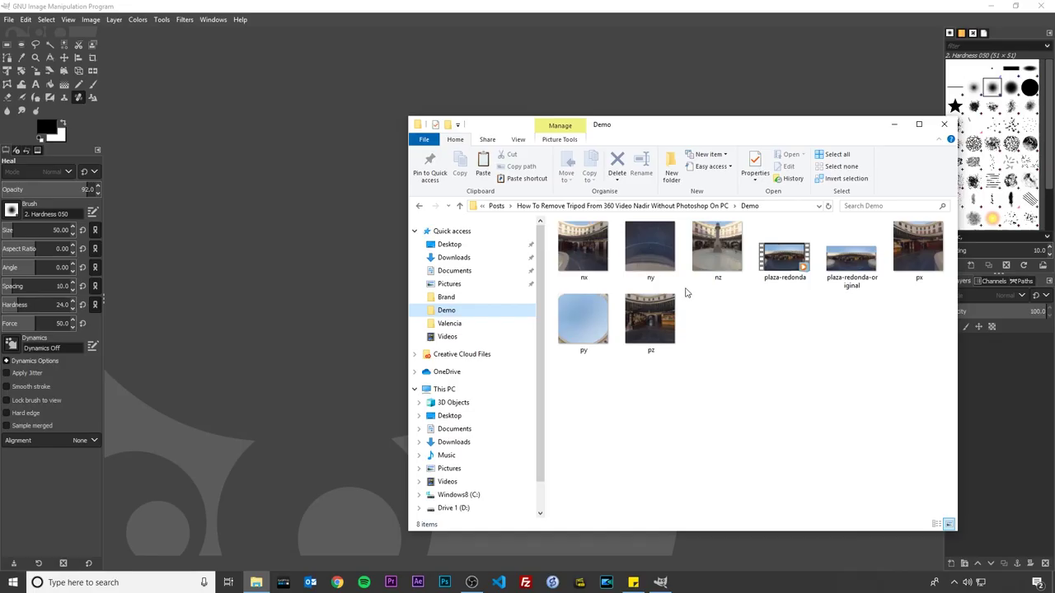
Step: Drag the ny.jpg thumbnail onto the GIMP canvas to open the bottom cube face
{"action": "left_click_drag", "start_coordinate": [652, 249], "coordinate": [309, 232]}
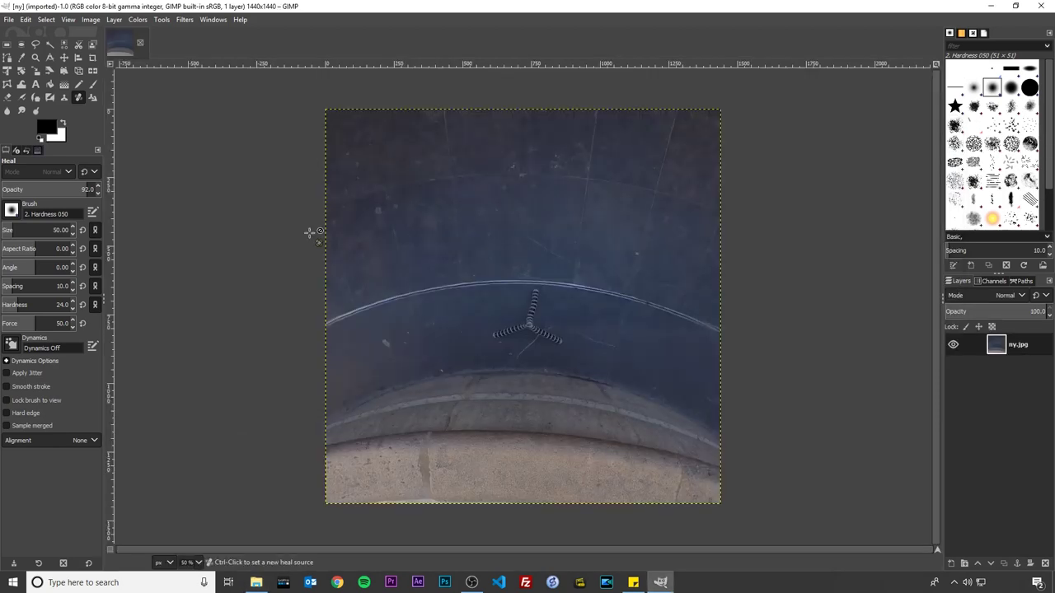
Step: Lasso the tripod mark with Free Select, apply Heal selection with defaults, then deselect
{"action": "left_click", "coordinate": [37, 46]}
{"action": "left_click_drag", "start_coordinate": [529, 285], "coordinate": [511, 319]}
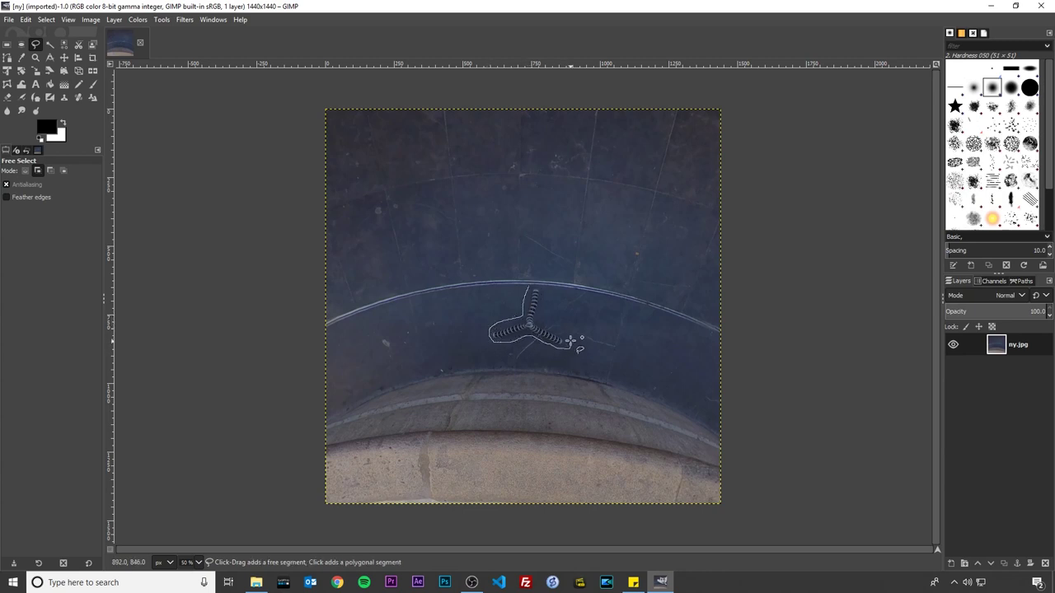
{"action": "left_click", "coordinate": [529, 286]}
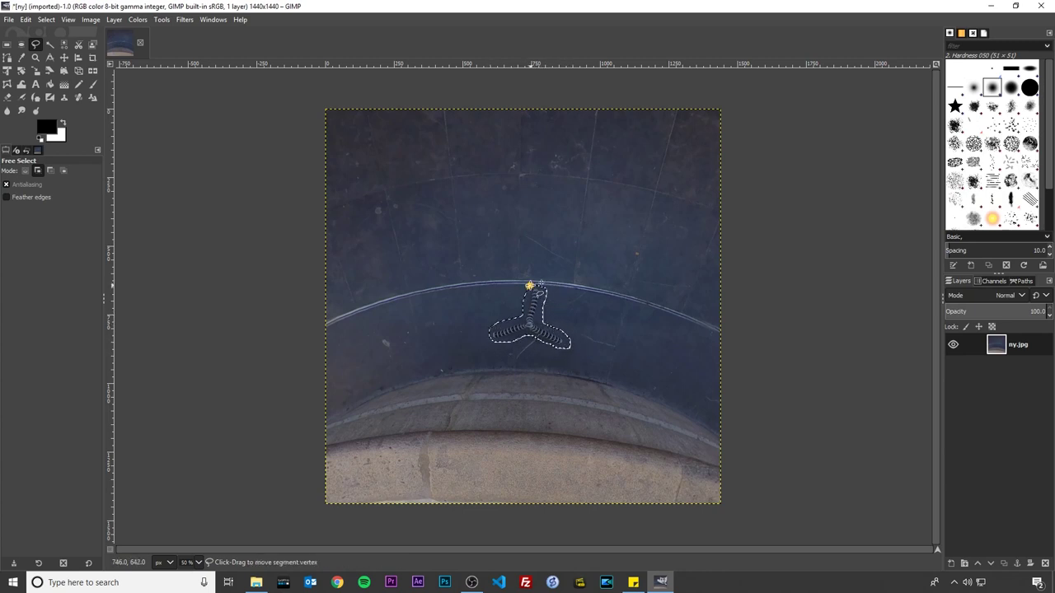
{"action": "left_click", "coordinate": [185, 19]}
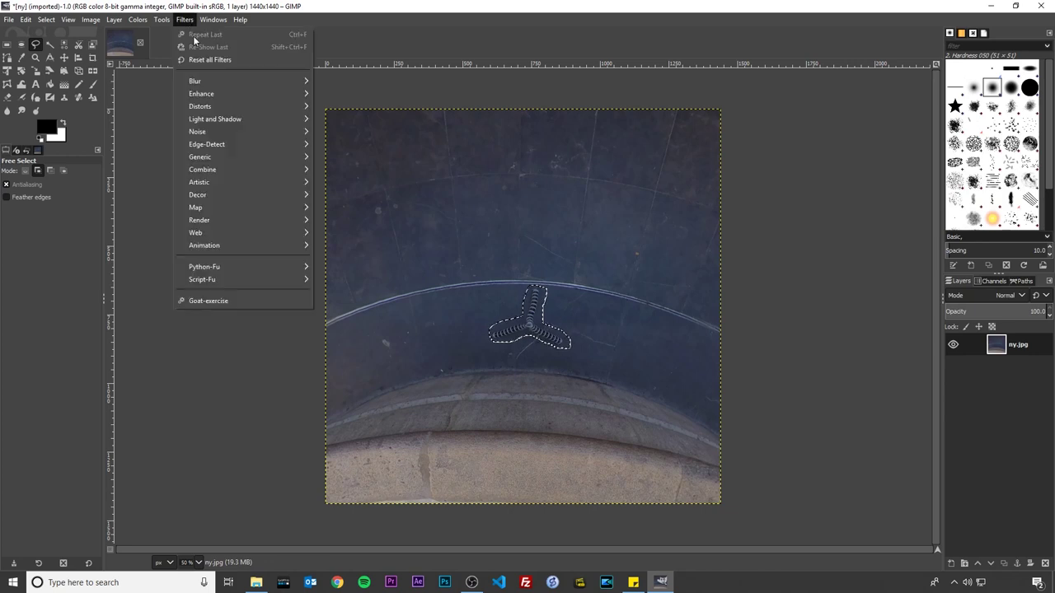
{"action": "mouse_move", "coordinate": [248, 93]}
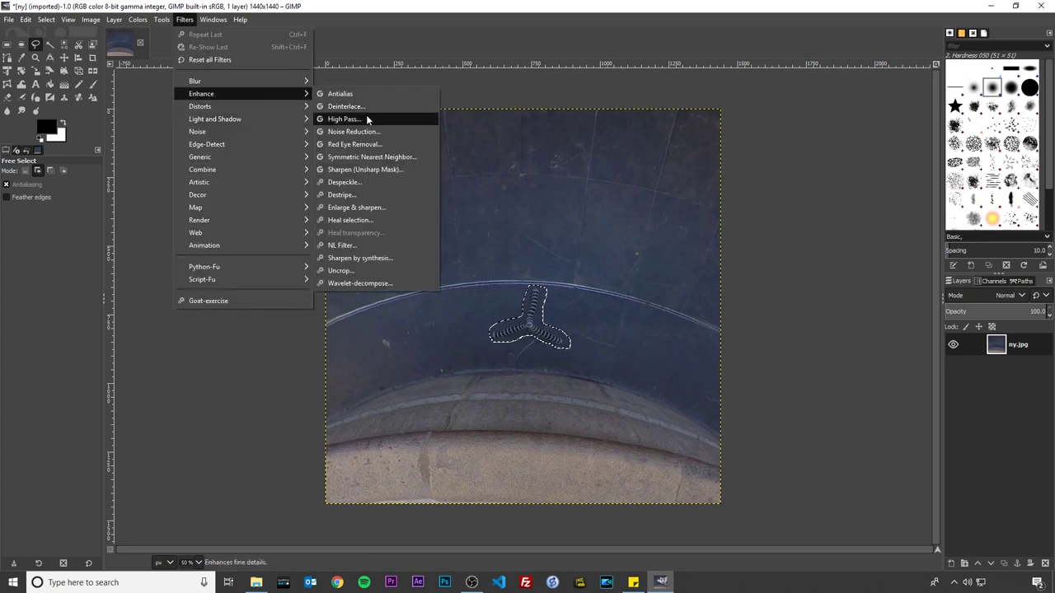
{"action": "left_click", "coordinate": [393, 221]}
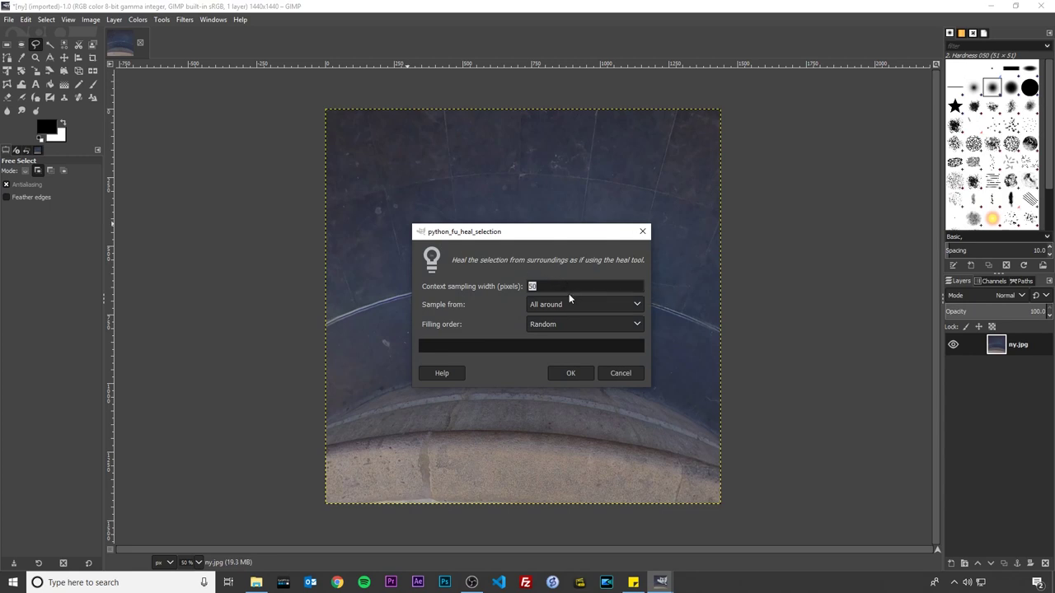
{"action": "left_click", "coordinate": [574, 378]}
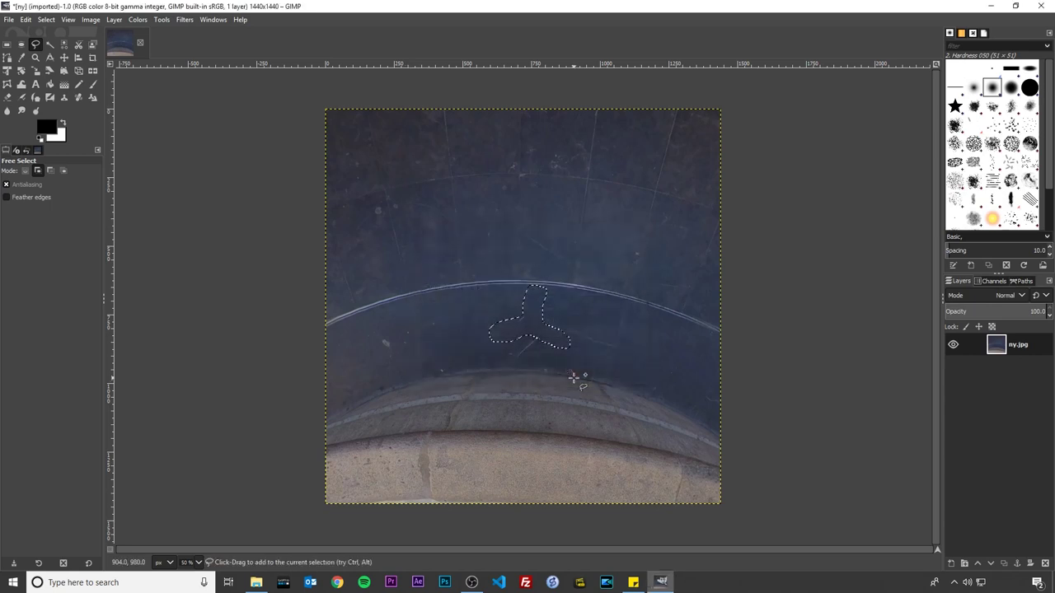
{"action": "key", "text": "ctrl+shift+a"}
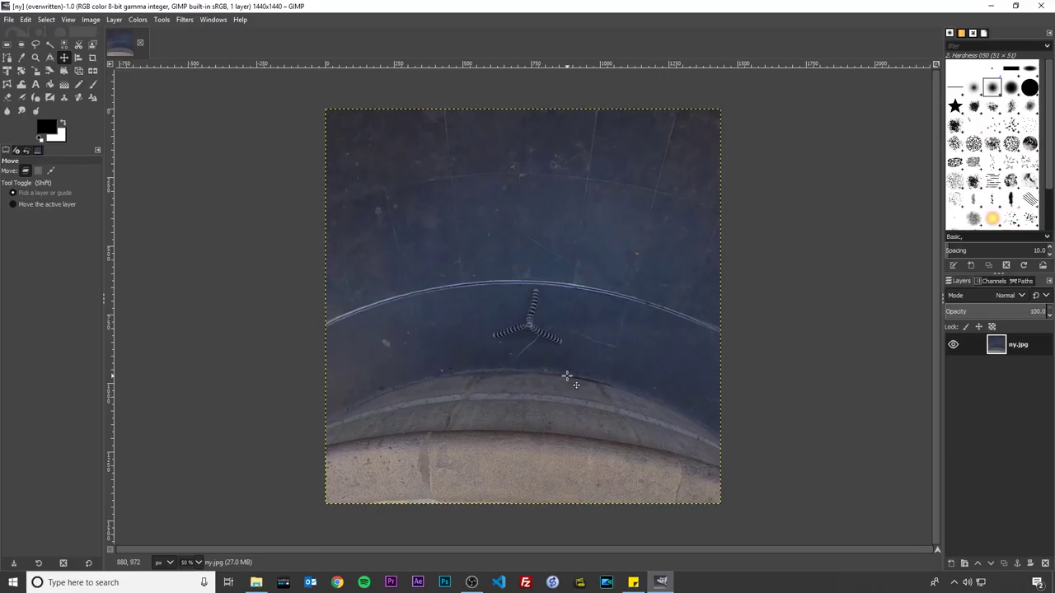
Step: Switch to the Heal tool at hardness 25 and heal away the tripod's vertical leg
{"action": "left_click", "coordinate": [78, 98]}
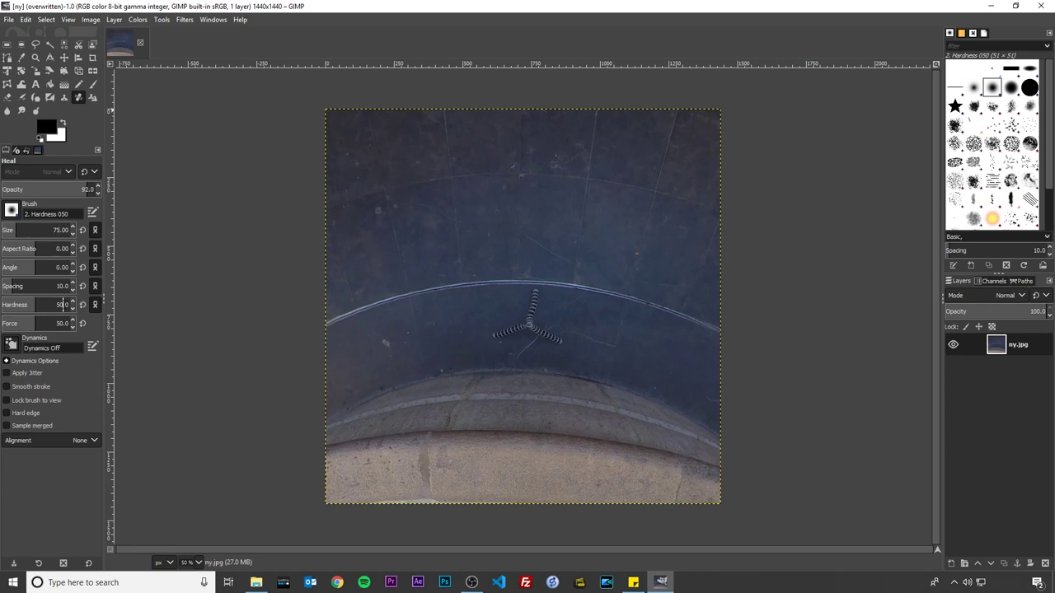
{"action": "type", "text": "25"}
{"action": "key", "text": "Return"}
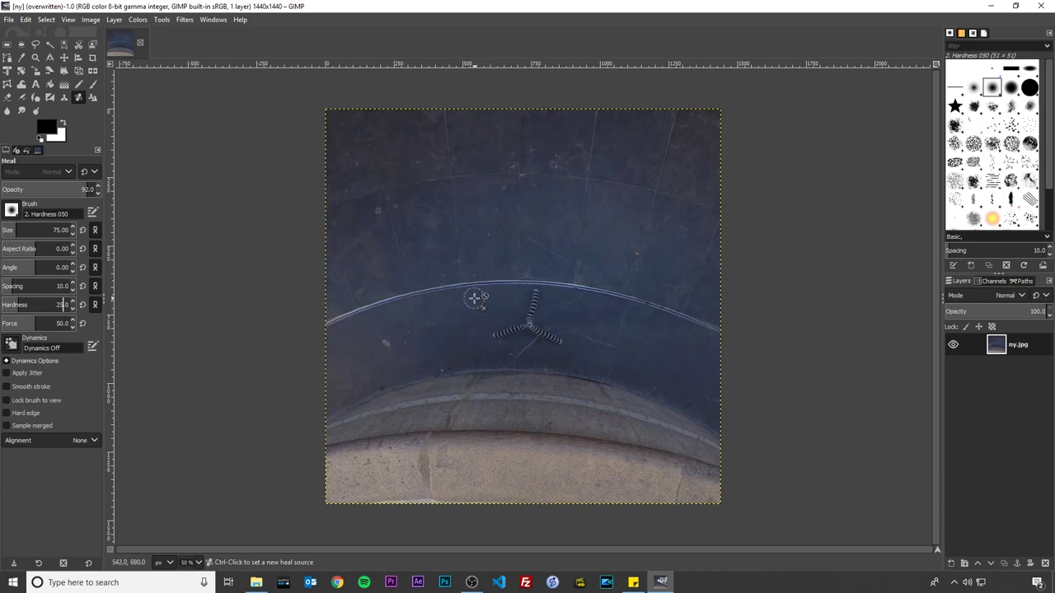
{"action": "left_click", "coordinate": [475, 298], "text": "ctrl"}
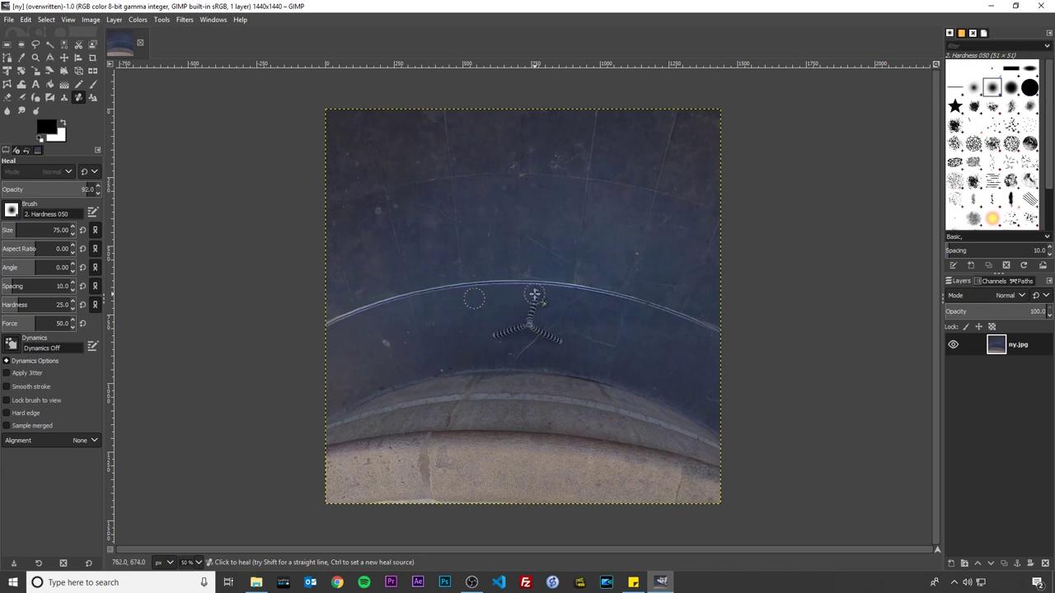
{"action": "mouse_move", "coordinate": [536, 295]}
{"action": "left_mouse_down"}
{"action": "mouse_move", "coordinate": [525, 333]}
{"action": "mouse_move", "coordinate": [539, 289]}
{"action": "mouse_move", "coordinate": [522, 316]}
{"action": "left_mouse_up"}
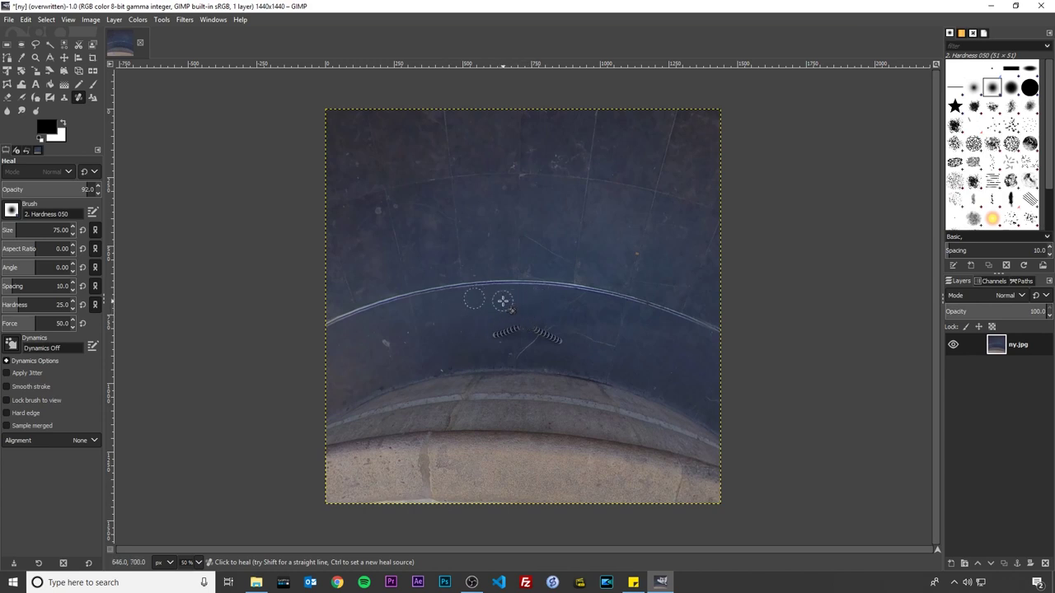
Step: Heal the remaining tripod leg and lower marks from fresh nearby sources
{"action": "left_click", "coordinate": [503, 302], "text": "ctrl"}
{"action": "mouse_move", "coordinate": [524, 328]}
{"action": "left_mouse_down"}
{"action": "mouse_move", "coordinate": [494, 340]}
{"action": "mouse_move", "coordinate": [445, 308]}
{"action": "mouse_move", "coordinate": [563, 341]}
{"action": "mouse_move", "coordinate": [519, 333]}
{"action": "mouse_move", "coordinate": [541, 308]}
{"action": "mouse_move", "coordinate": [534, 348]}
{"action": "mouse_move", "coordinate": [539, 337]}
{"action": "mouse_move", "coordinate": [504, 355]}
{"action": "left_mouse_up"}
{"action": "left_click", "coordinate": [449, 309], "text": "ctrl"}
{"action": "left_click", "coordinate": [499, 301], "text": "ctrl"}
{"action": "left_click", "coordinate": [497, 349], "text": "ctrl"}
{"action": "left_click_drag", "start_coordinate": [610, 347], "coordinate": [617, 349]}
{"action": "left_click", "coordinate": [460, 324], "text": "ctrl"}
{"action": "mouse_move", "coordinate": [555, 318]}
{"action": "left_mouse_down"}
{"action": "mouse_move", "coordinate": [574, 305]}
{"action": "mouse_move", "coordinate": [568, 313]}
{"action": "left_mouse_up"}
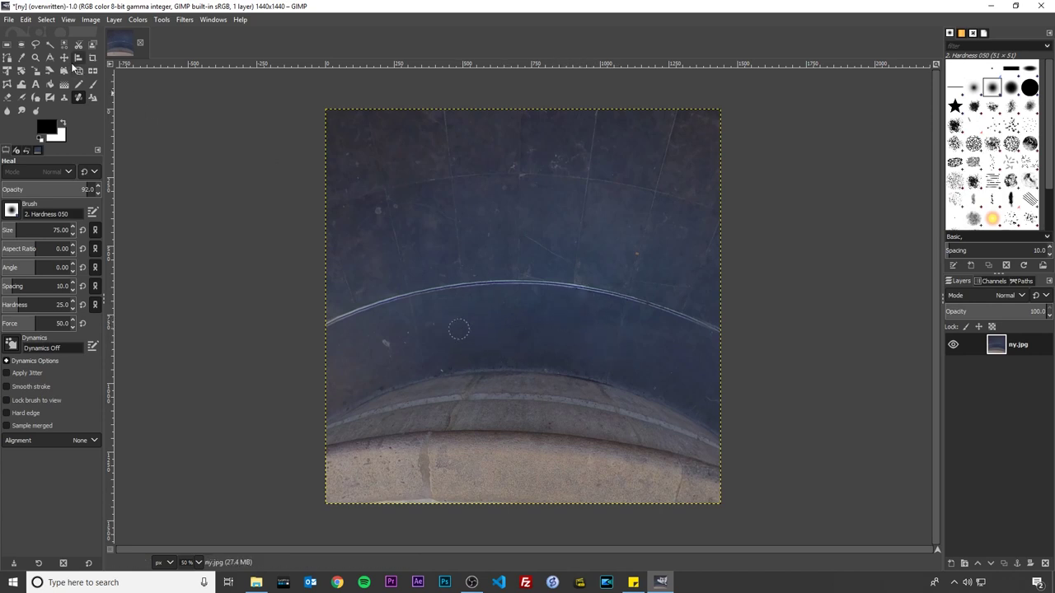
Step: Overwrite ny.jpg with the healed image and bring the Demo folder back
{"action": "key", "text": "m"}
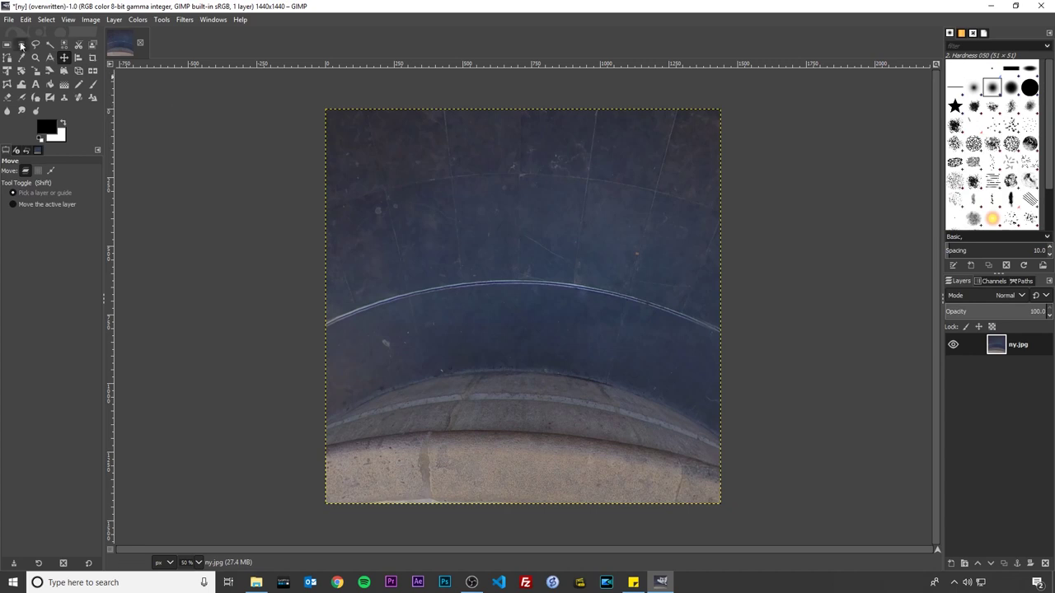
{"action": "left_click", "coordinate": [7, 20]}
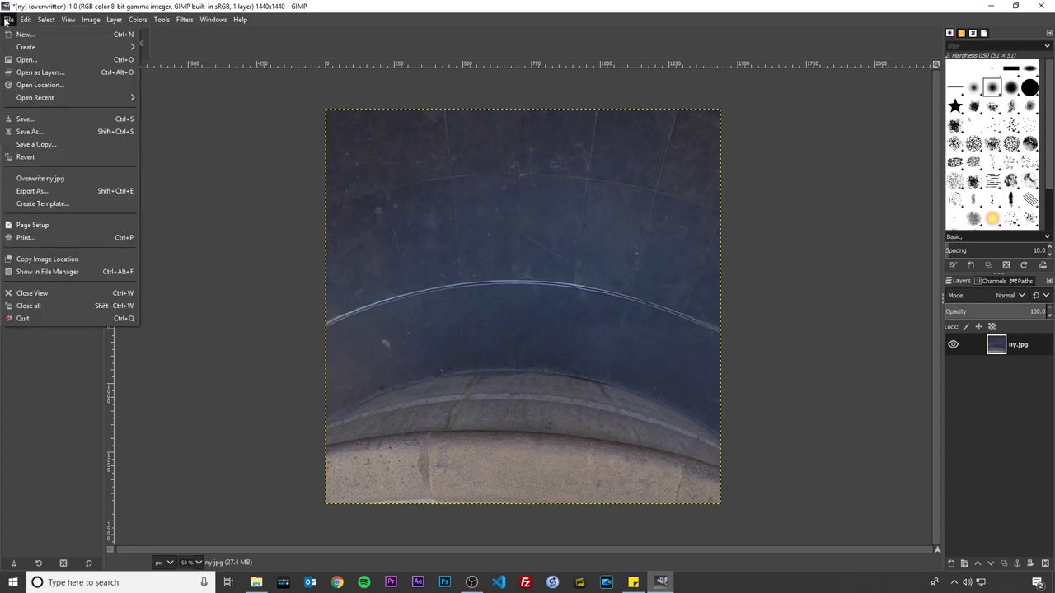
{"action": "left_click", "coordinate": [67, 179]}
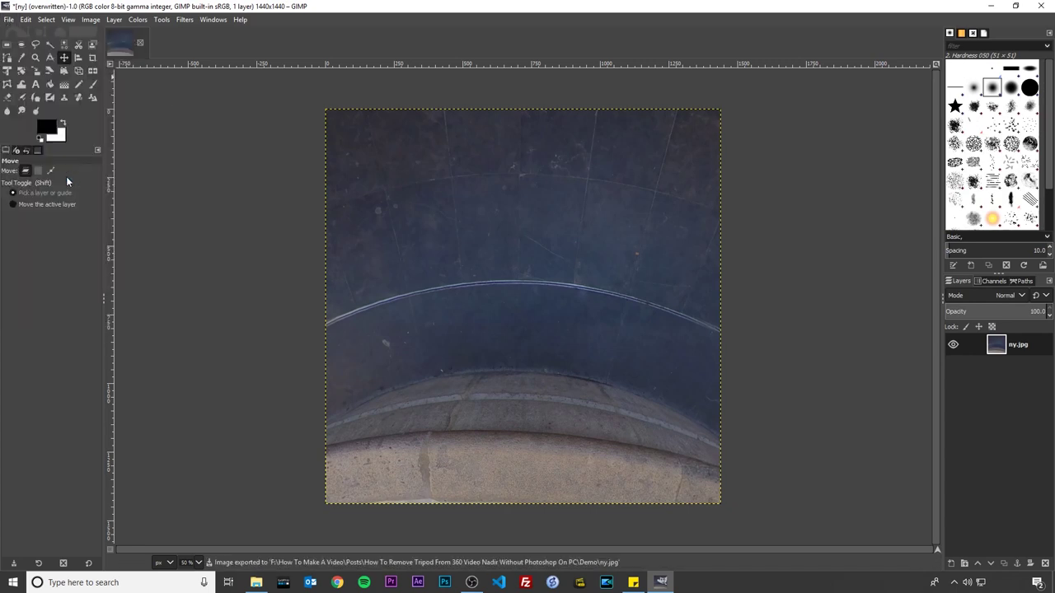
{"action": "left_click", "coordinate": [257, 583]}
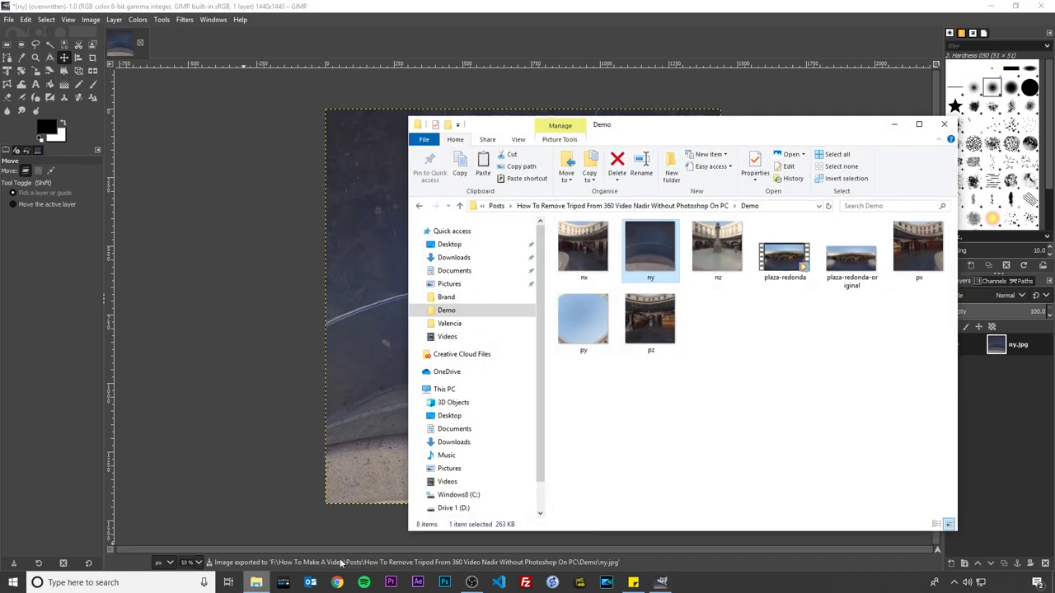
Step: Preview the ny face, then rename nx to d and ny to l
{"action": "double_click", "coordinate": [643, 244]}
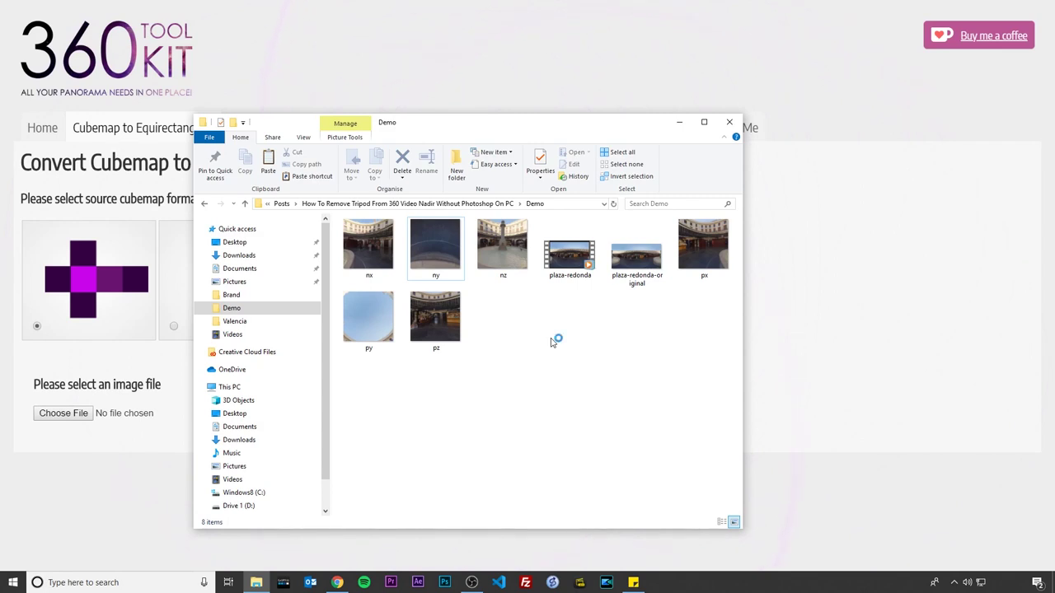
{"action": "left_click", "coordinate": [369, 272]}
{"action": "left_click", "coordinate": [369, 276]}
{"action": "type", "text": "d"}
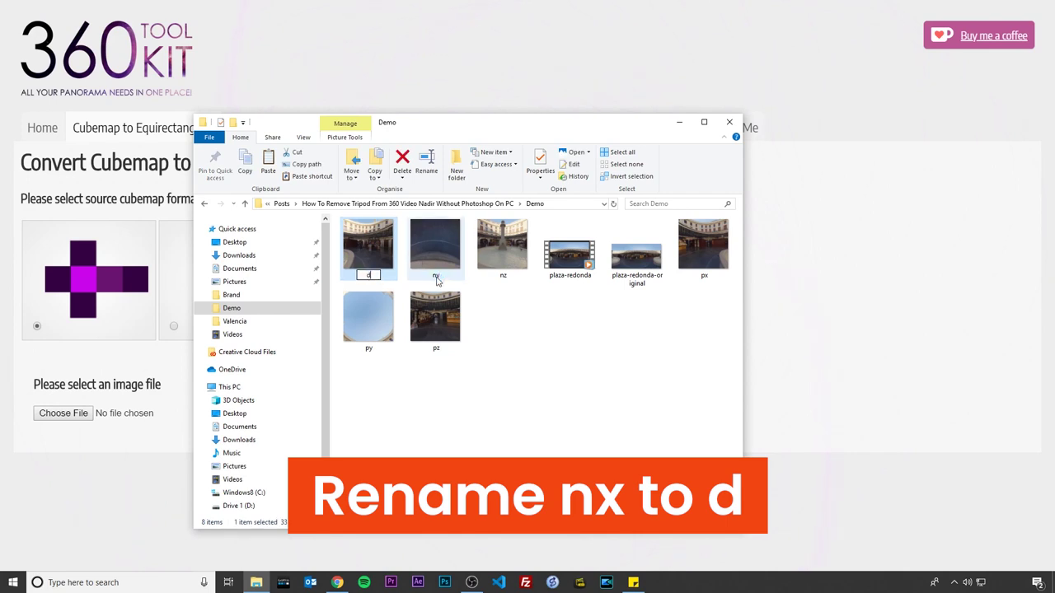
{"action": "left_click", "coordinate": [436, 275]}
{"action": "left_click", "coordinate": [437, 276]}
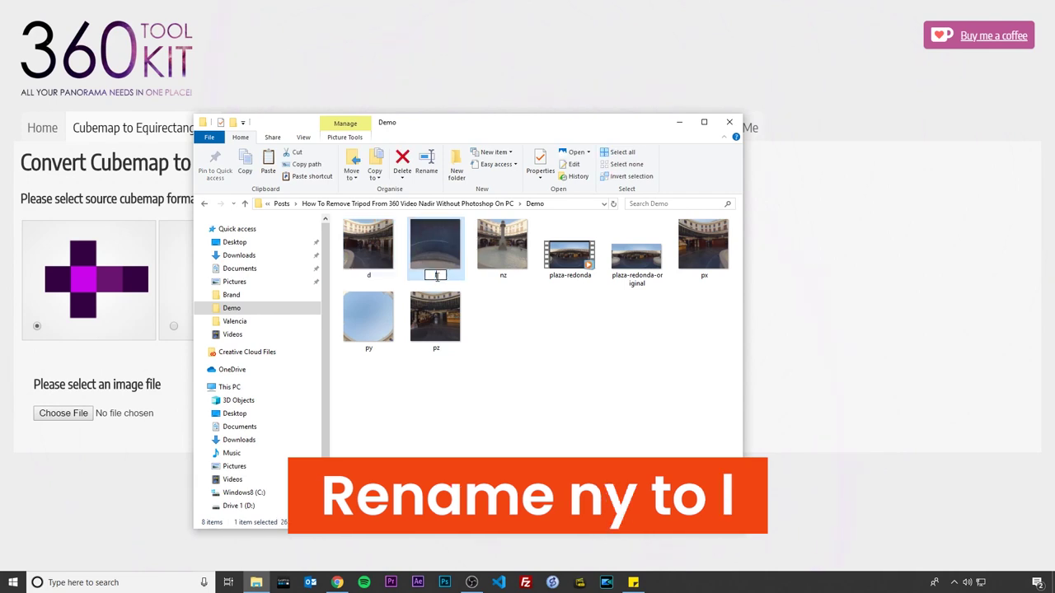
{"action": "type", "text": "l"}
{"action": "left_click", "coordinate": [503, 275]}
{"action": "left_click", "coordinate": [502, 277]}
Step: Rename nz, px, py and pz to u, b, f and r
{"action": "type", "text": "u"}
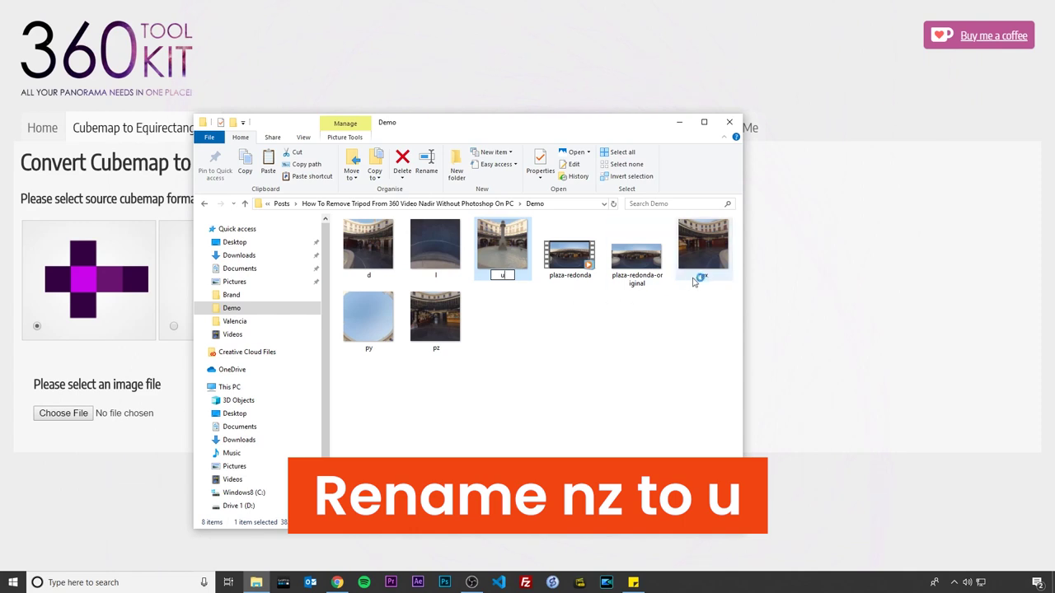
{"action": "left_click", "coordinate": [703, 275]}
{"action": "left_click", "coordinate": [636, 276]}
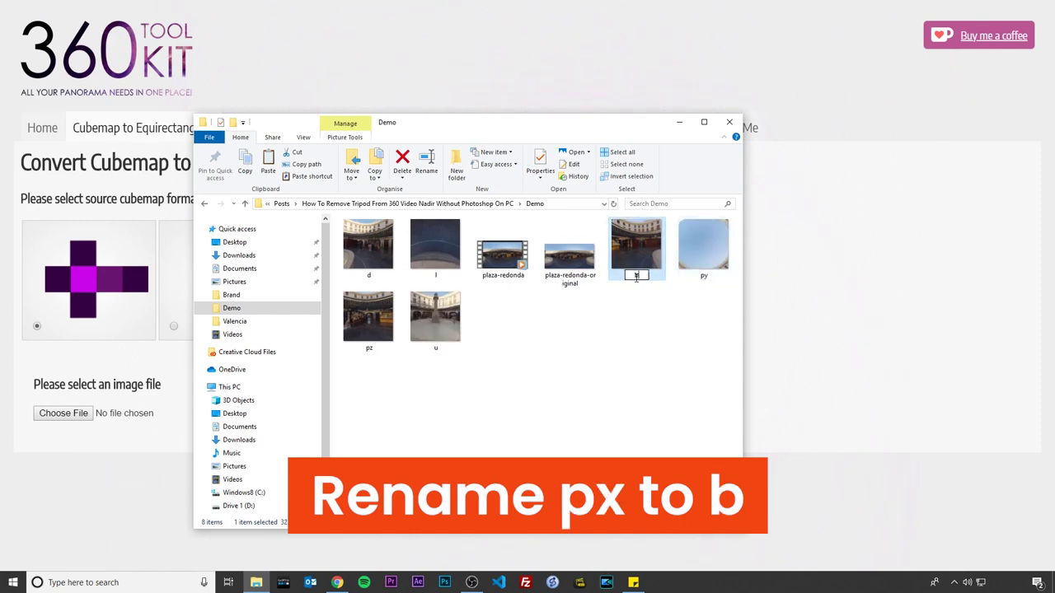
{"action": "type", "text": "b"}
{"action": "left_click", "coordinate": [702, 278]}
{"action": "left_click", "coordinate": [706, 281]}
{"action": "type", "text": "f"}
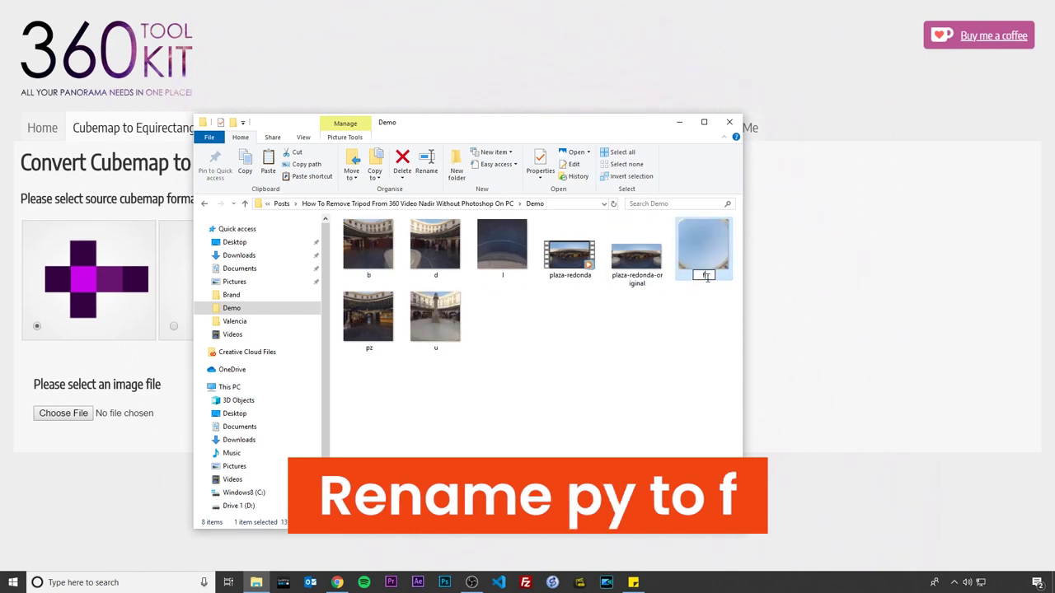
{"action": "left_click", "coordinate": [368, 348]}
{"action": "left_click", "coordinate": [369, 347]}
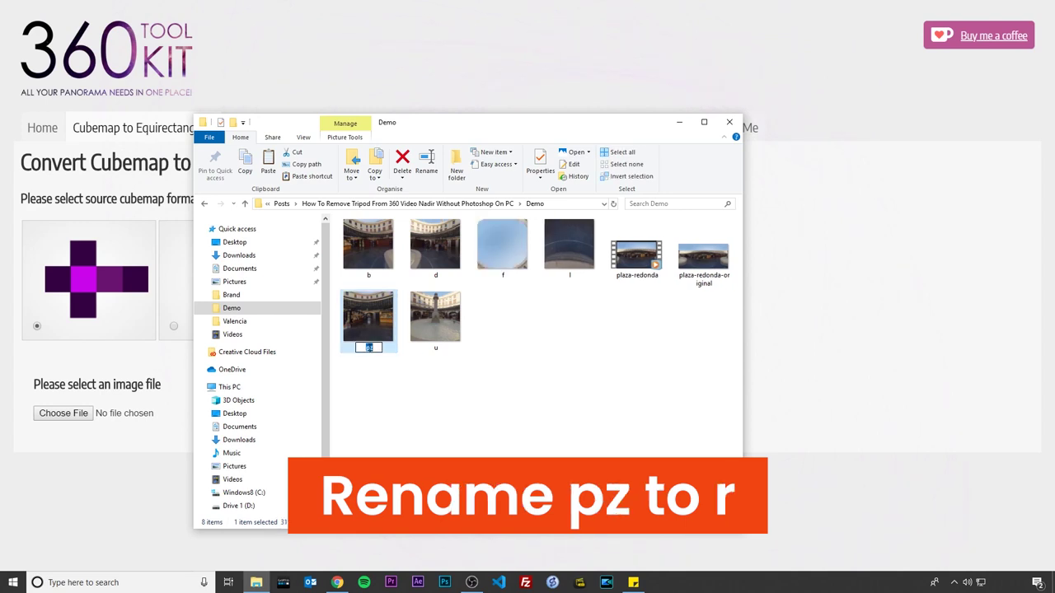
{"action": "left_click", "coordinate": [404, 392]}
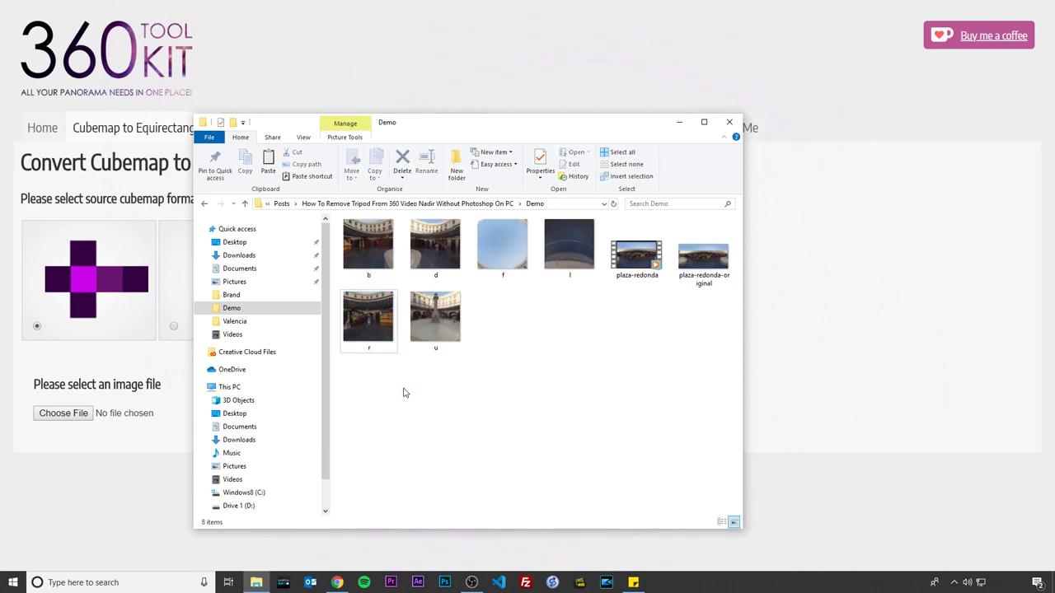
Step: Choose the 3x2 cubemap format and load the six faces b, d, f, l, r and u
{"action": "key", "text": "alt+F4"}
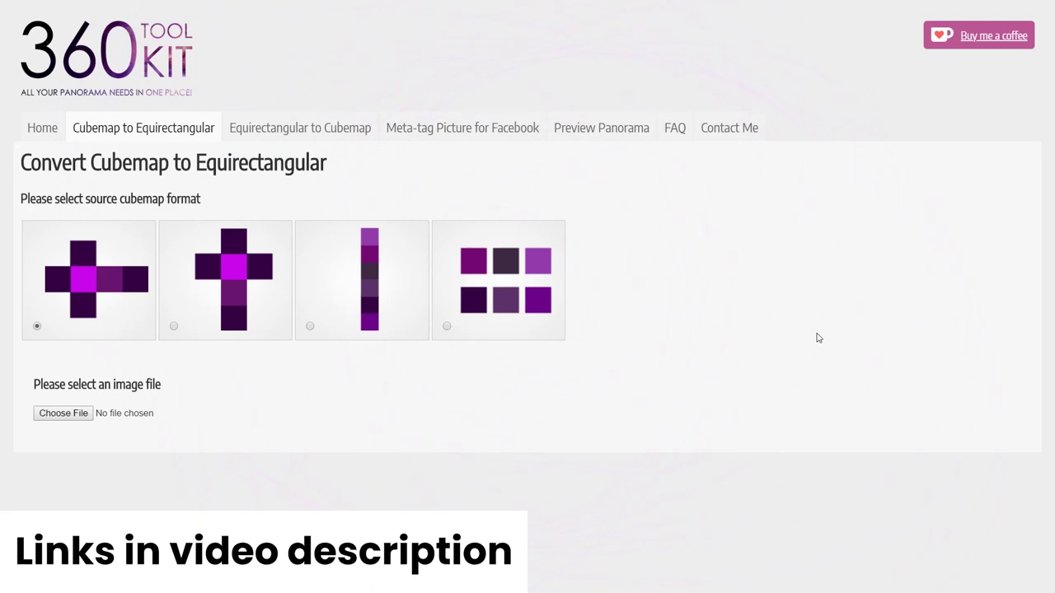
{"action": "left_click", "coordinate": [527, 291]}
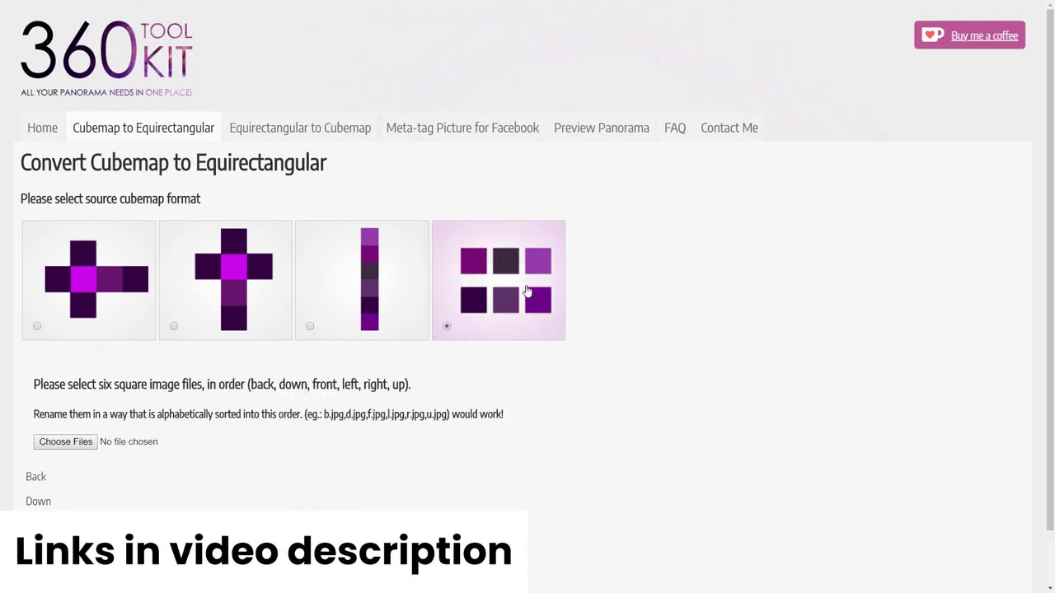
{"action": "scroll", "coordinate": [528, 291], "scroll_direction": "down", "scroll_amount": 1}
{"action": "left_click", "coordinate": [74, 382]}
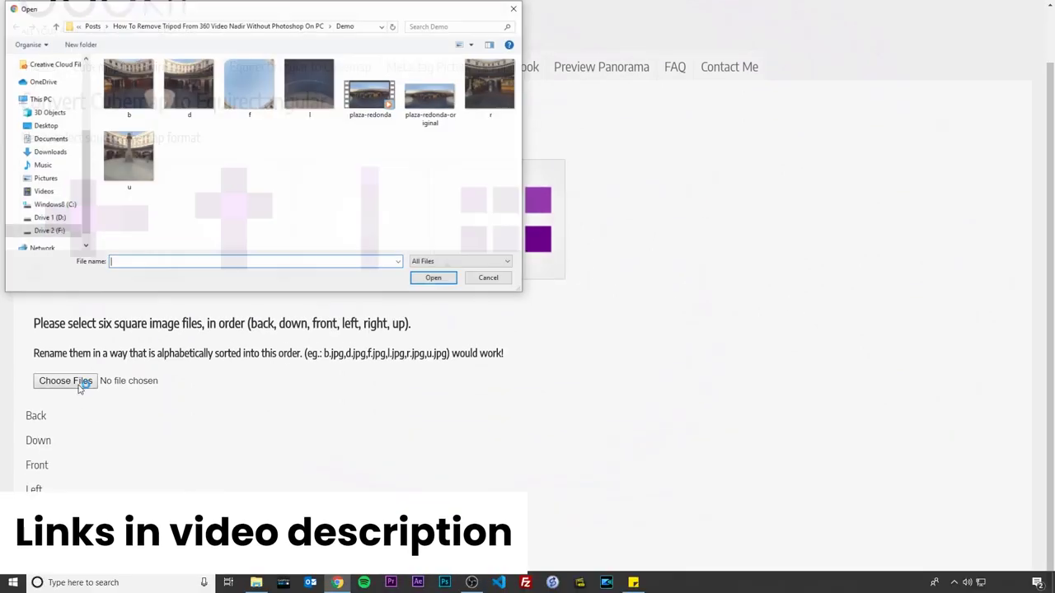
{"action": "left_click", "coordinate": [123, 91]}
{"action": "left_click", "coordinate": [188, 89], "text": "ctrl"}
{"action": "left_click", "coordinate": [251, 103], "text": "ctrl"}
{"action": "left_click", "coordinate": [314, 105], "text": "ctrl"}
{"action": "left_click", "coordinate": [498, 102], "text": "ctrl"}
{"action": "left_click", "coordinate": [149, 152], "text": "ctrl"}
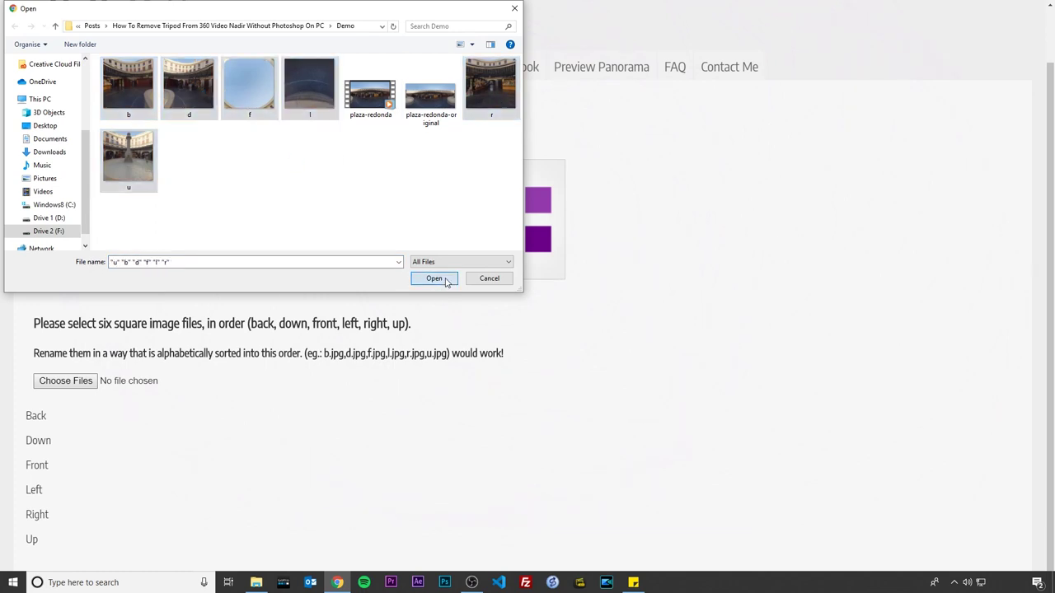
{"action": "left_click", "coordinate": [435, 278]}
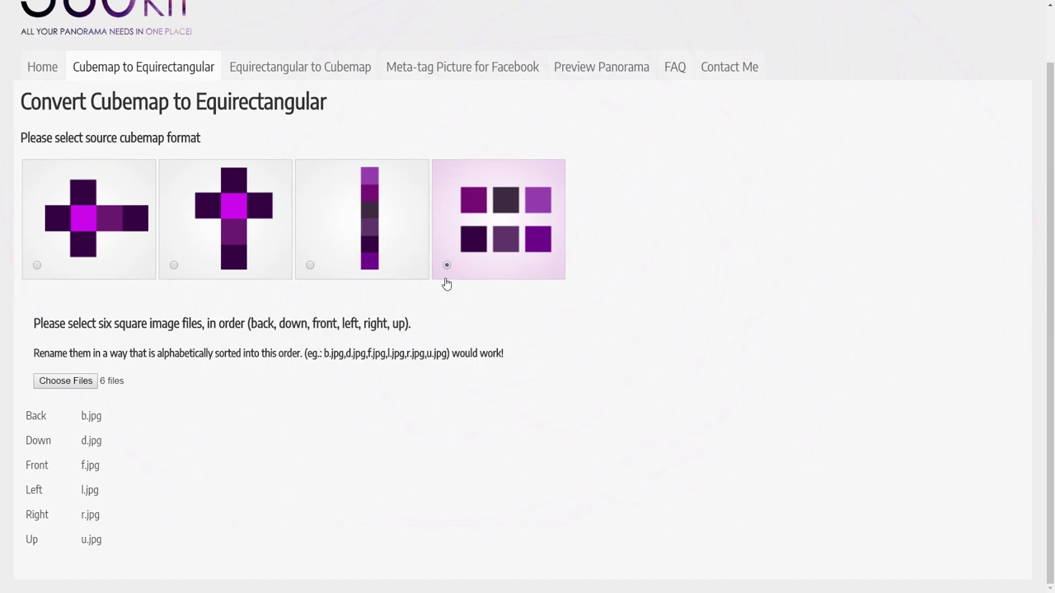
Step: Show the downloaded equirectangular.png in its Downloads folder
{"action": "scroll", "coordinate": [446, 283], "scroll_direction": "down", "scroll_amount": 1}
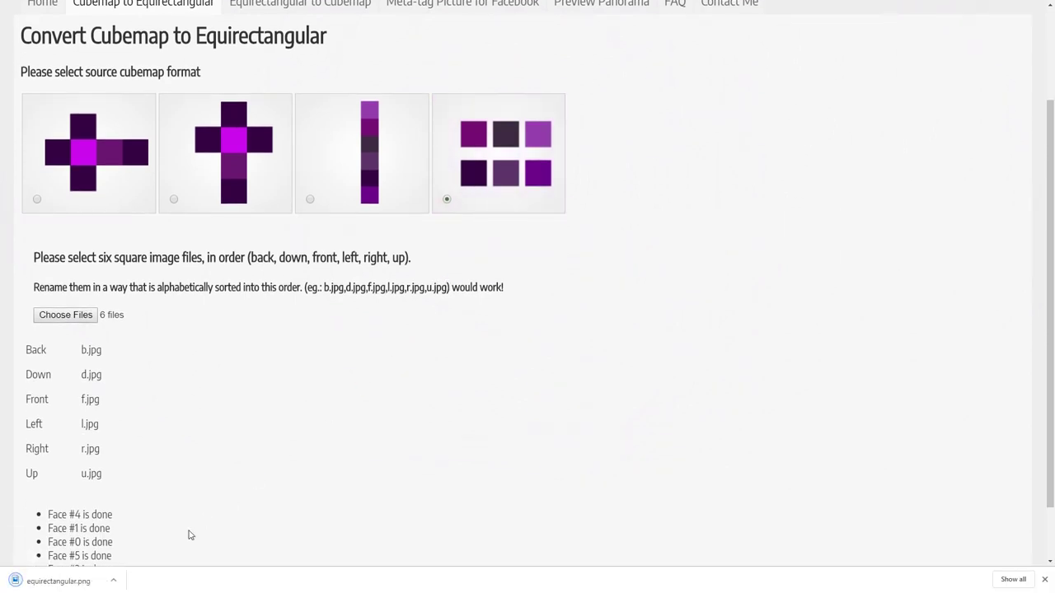
{"action": "left_click", "coordinate": [112, 580]}
{"action": "left_click", "coordinate": [147, 540]}
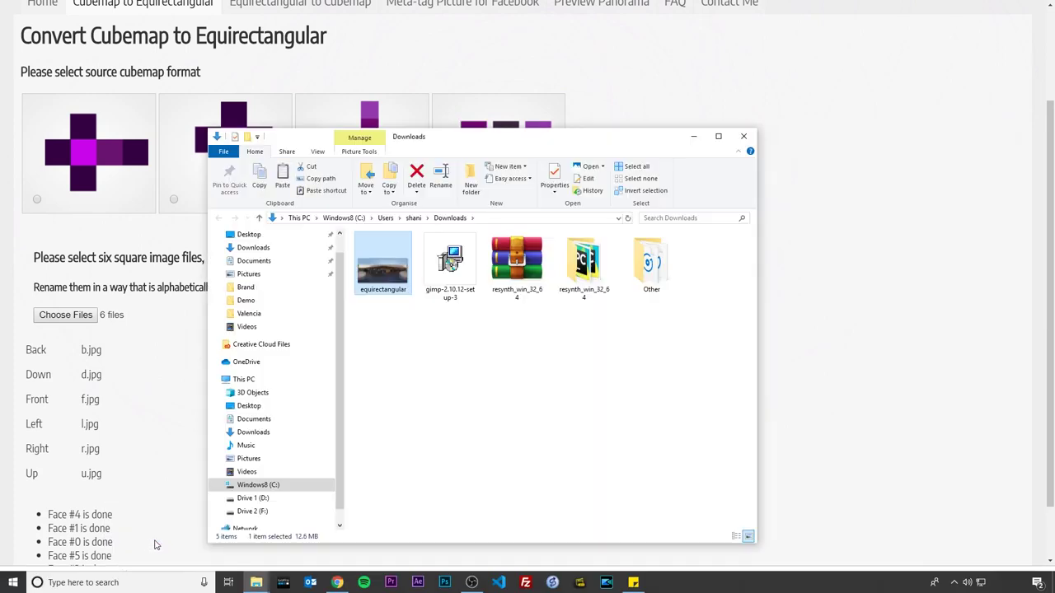
Step: Open equirectangular.png from Downloads in the Photos viewer
{"action": "double_click", "coordinate": [381, 272]}
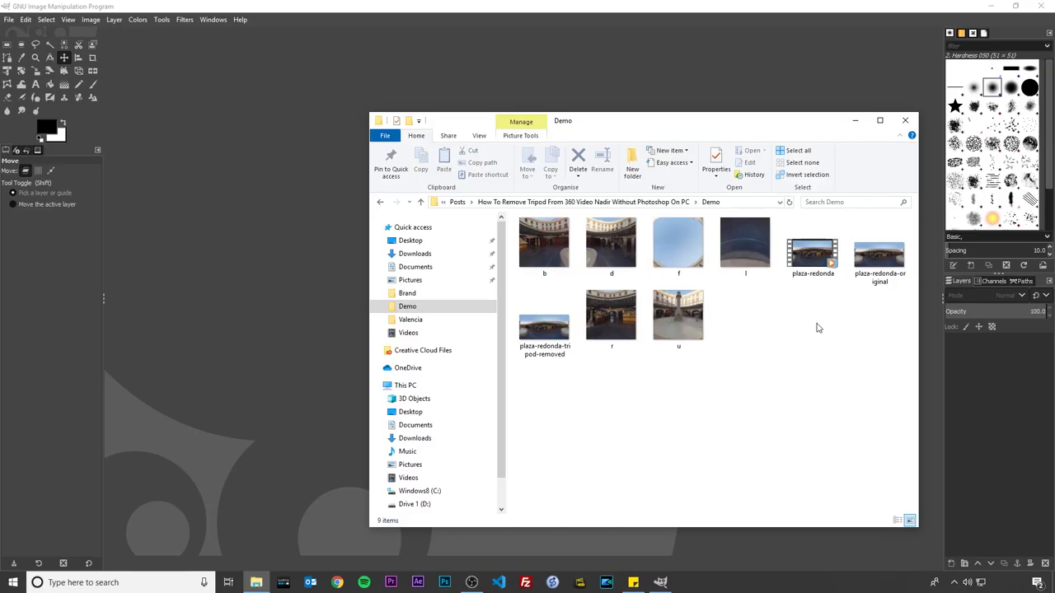
Step: Drag plaza-redonda-original from the Demo folder onto GIMP to open it
{"action": "left_click_drag", "start_coordinate": [879, 247], "coordinate": [300, 251]}
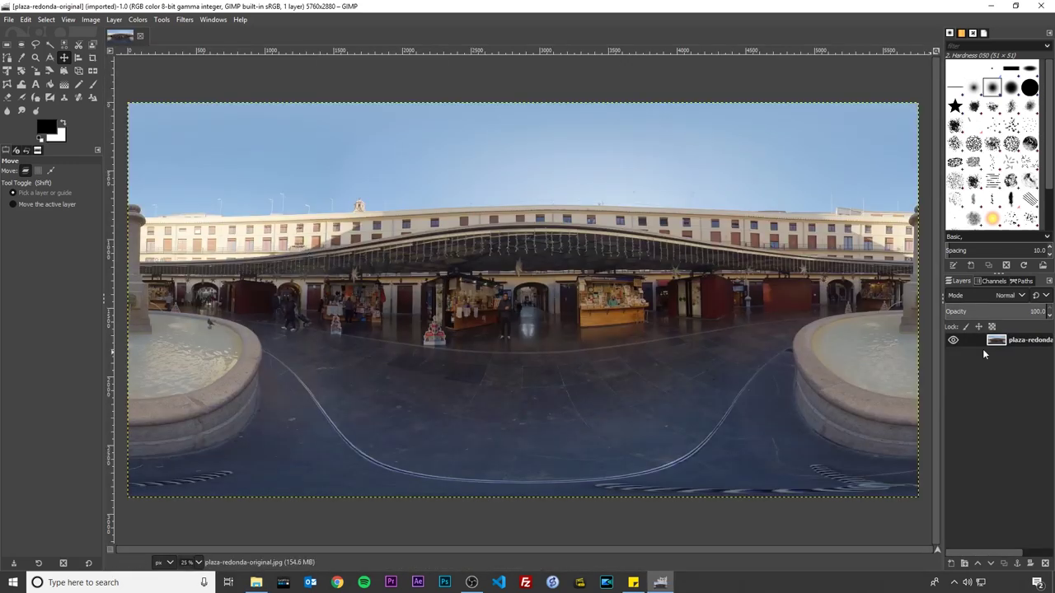
Step: Duplicate the plaza-redonda layer and set the lower copy to 50% opacity
{"action": "right_click", "coordinate": [1022, 345]}
{"action": "left_click", "coordinate": [972, 120]}
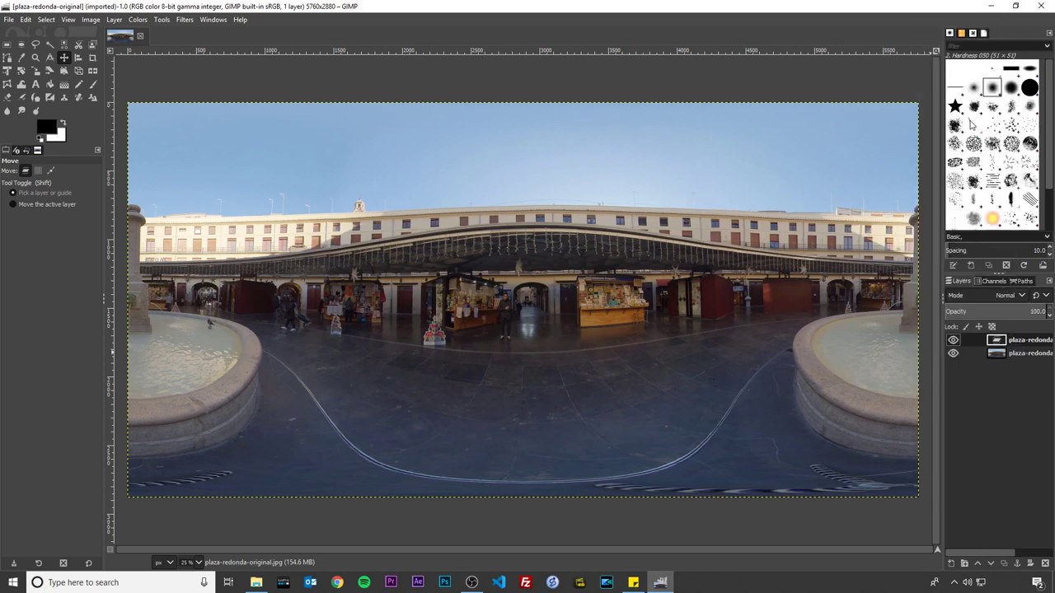
{"action": "left_click", "coordinate": [1022, 354]}
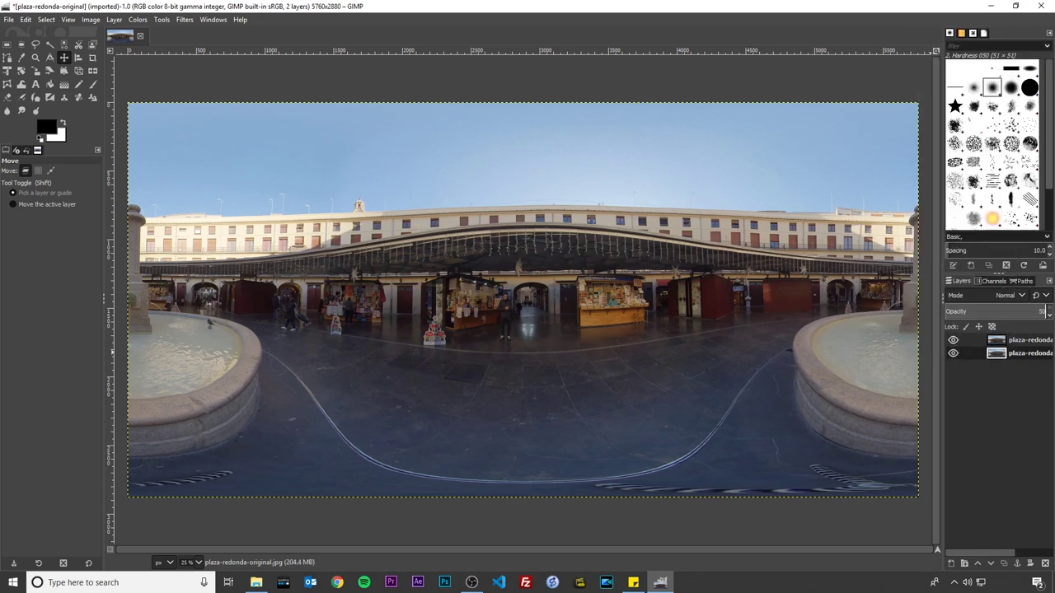
{"action": "left_click", "coordinate": [1048, 313]}
{"action": "type", "text": "50"}
{"action": "key", "text": "Return"}
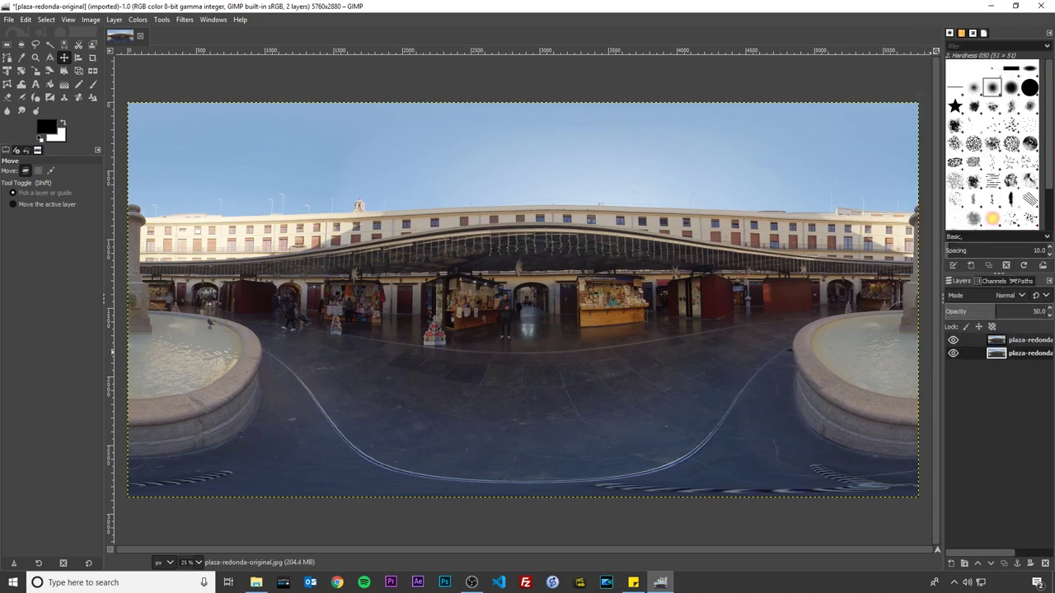
Step: Add a black, full-transparency layer mask to the top layer
{"action": "right_click", "coordinate": [1029, 343]}
{"action": "left_click", "coordinate": [956, 233]}
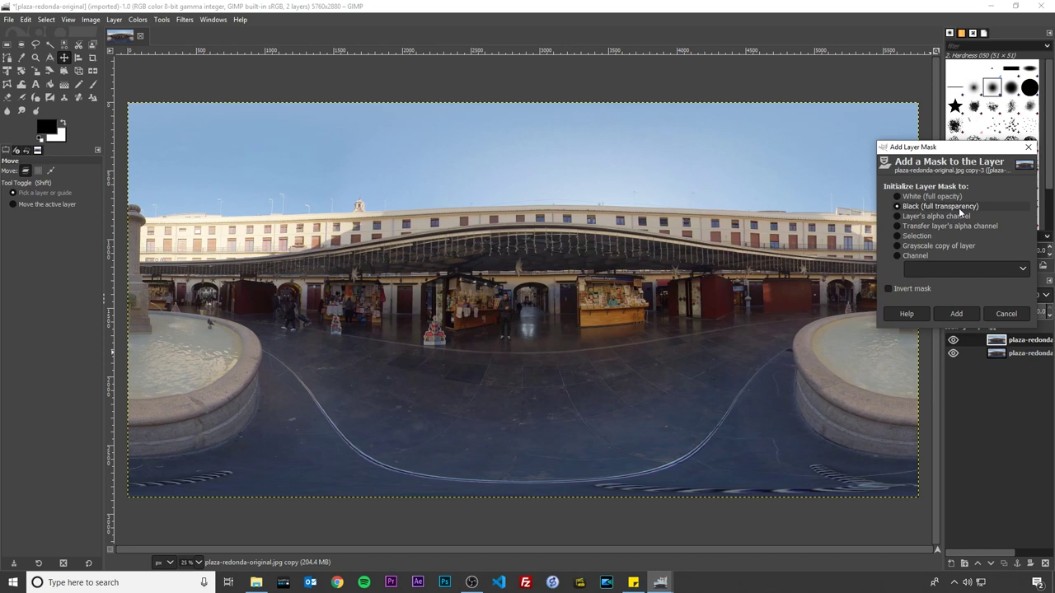
{"action": "left_click", "coordinate": [959, 313]}
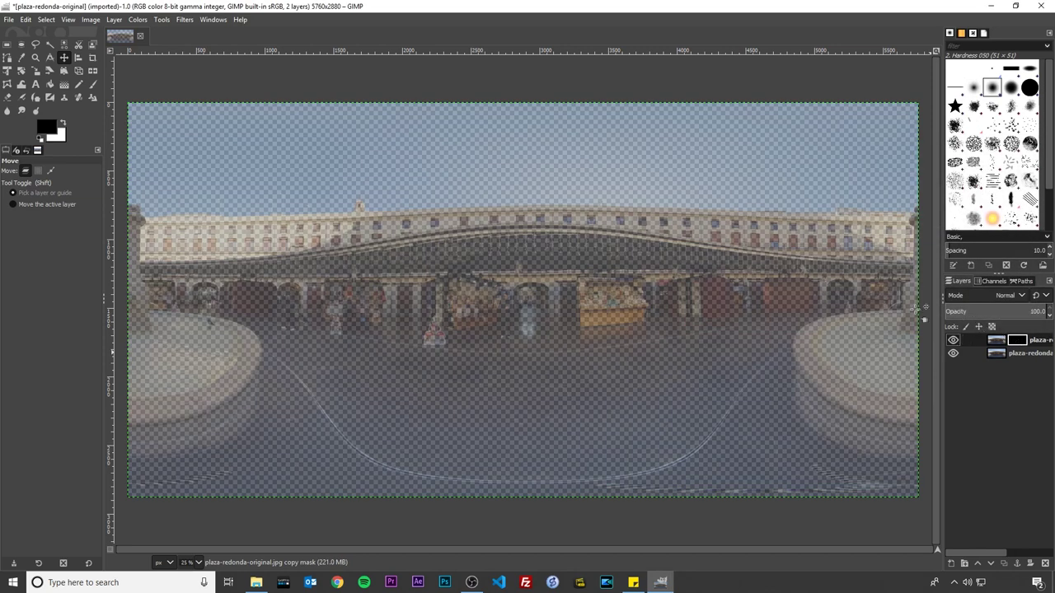
Step: Brush white onto the mask's bottom-left and bottom-right edges, then drop in plaza-redonda-tripod-removed as a layer
{"action": "left_click", "coordinate": [96, 84]}
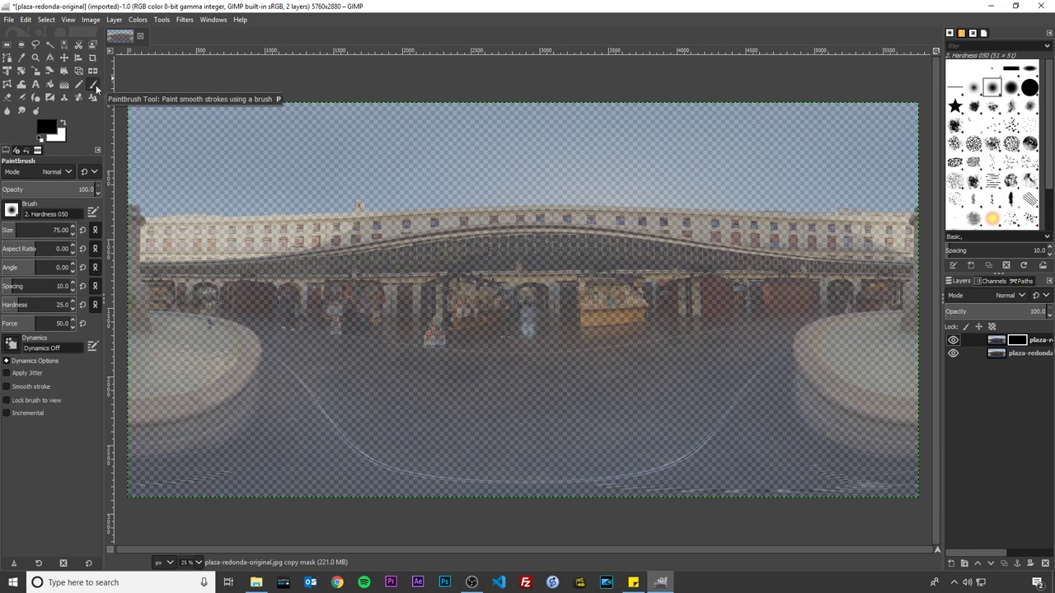
{"action": "left_click", "coordinate": [65, 122]}
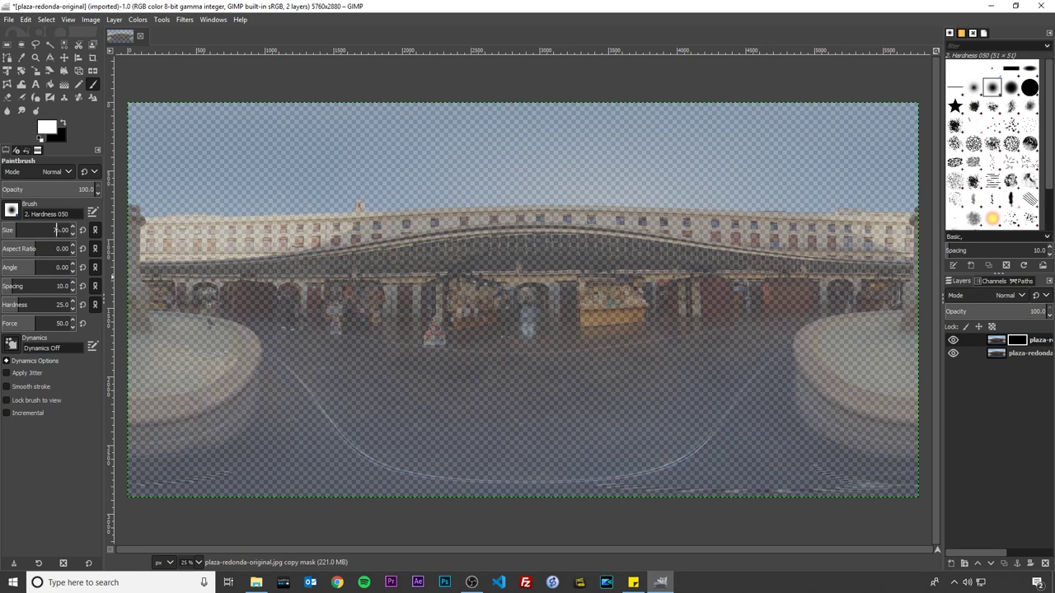
{"action": "mouse_move", "coordinate": [232, 473]}
{"action": "left_mouse_down"}
{"action": "mouse_move", "coordinate": [133, 490]}
{"action": "mouse_move", "coordinate": [225, 470]}
{"action": "mouse_move", "coordinate": [143, 491]}
{"action": "mouse_move", "coordinate": [130, 483]}
{"action": "mouse_move", "coordinate": [229, 472]}
{"action": "mouse_move", "coordinate": [199, 479]}
{"action": "left_mouse_up"}
{"action": "mouse_move", "coordinate": [602, 485]}
{"action": "left_mouse_down"}
{"action": "mouse_move", "coordinate": [920, 488]}
{"action": "mouse_move", "coordinate": [857, 487]}
{"action": "mouse_move", "coordinate": [826, 469]}
{"action": "mouse_move", "coordinate": [847, 488]}
{"action": "mouse_move", "coordinate": [604, 485]}
{"action": "mouse_move", "coordinate": [847, 496]}
{"action": "mouse_move", "coordinate": [609, 485]}
{"action": "mouse_move", "coordinate": [808, 475]}
{"action": "mouse_move", "coordinate": [914, 489]}
{"action": "left_mouse_up"}
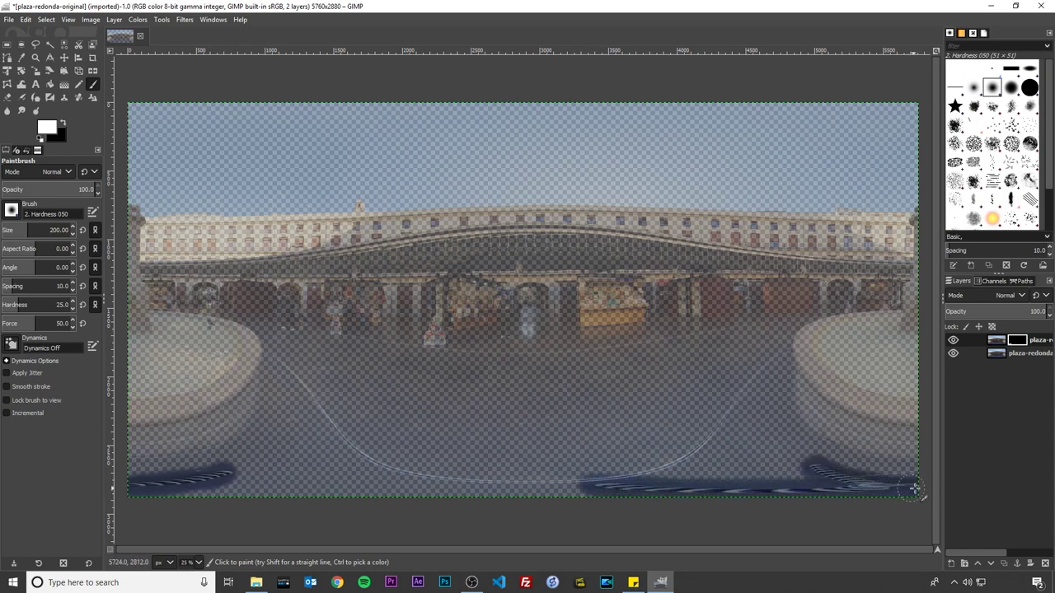
{"action": "left_click", "coordinate": [256, 583]}
{"action": "left_click_drag", "start_coordinate": [543, 325], "coordinate": [318, 263]}
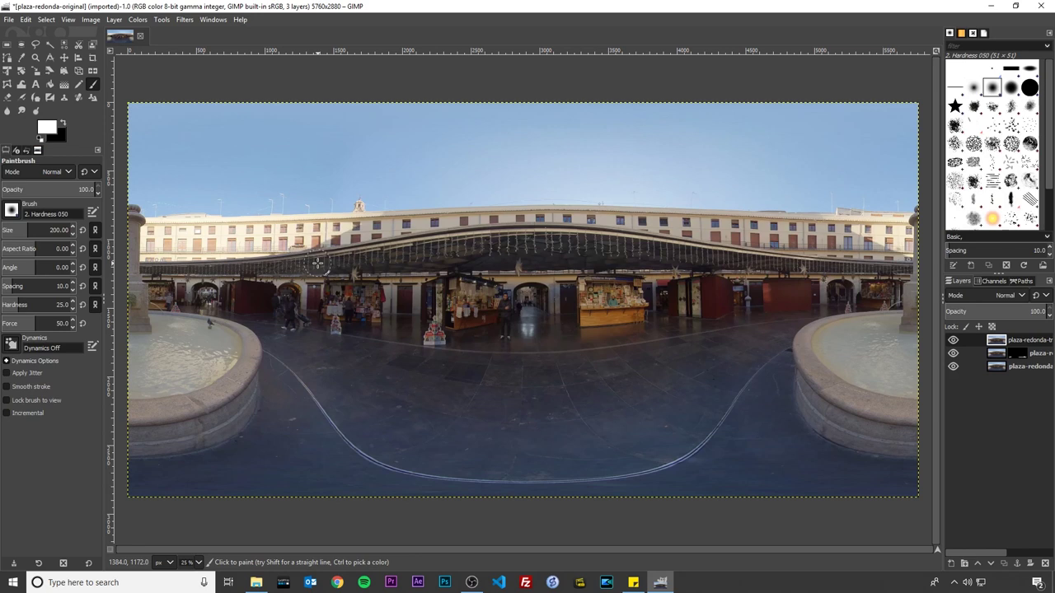
Step: Turn the middle layer's painted mask into a selection and invert it
{"action": "right_click", "coordinate": [1020, 354]}
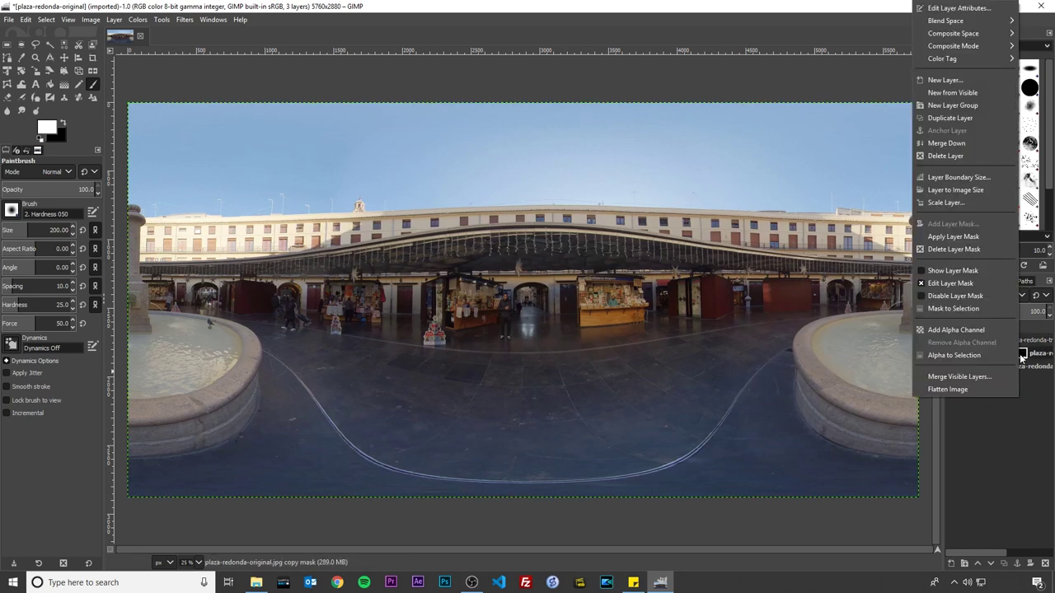
{"action": "left_click", "coordinate": [966, 310]}
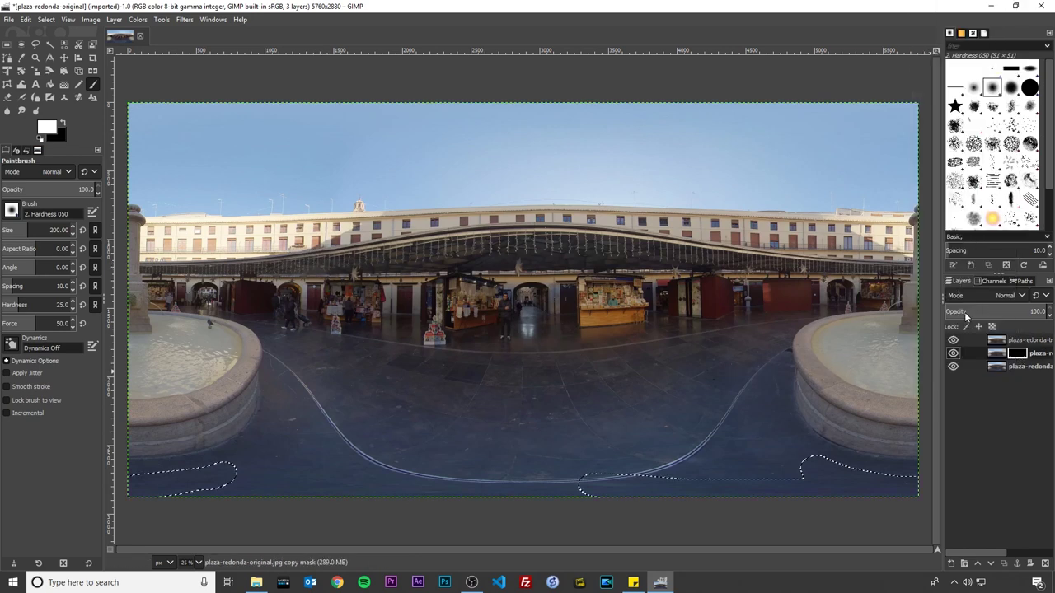
{"action": "key", "text": "ctrl+i"}
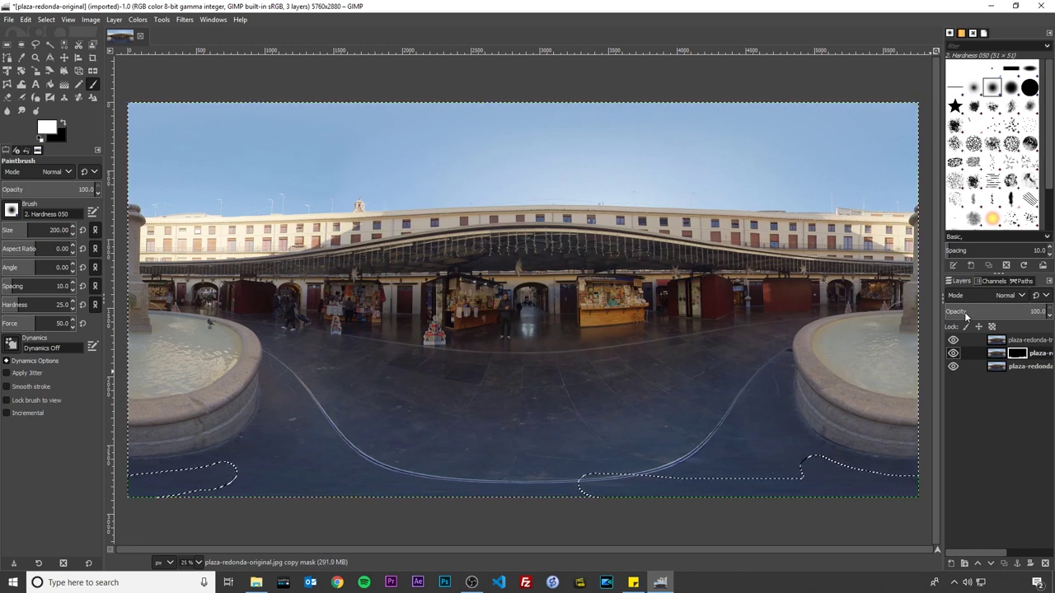
Step: Delete the tripod-removed layer outside the patches, deselect, and hide the lower layer
{"action": "left_click", "coordinate": [1012, 339]}
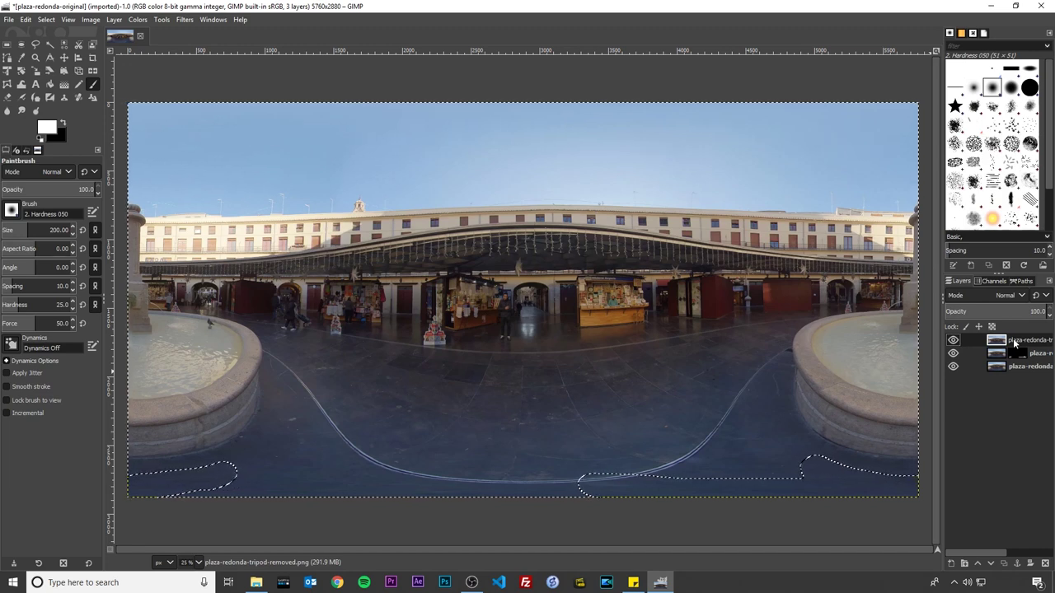
{"action": "key", "text": "Delete"}
{"action": "key", "text": "ctrl+shift+a"}
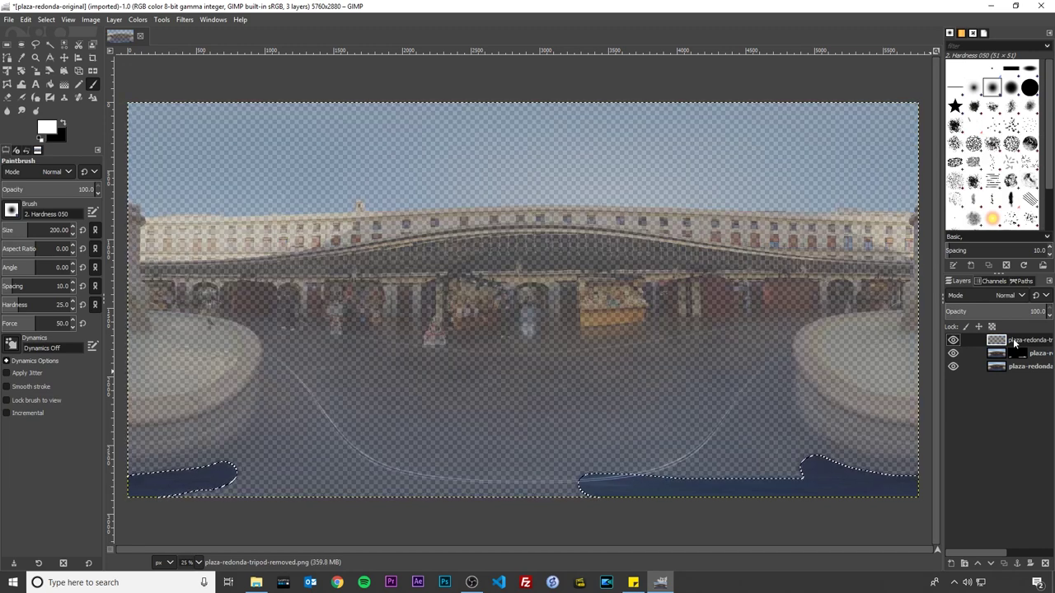
{"action": "left_click", "coordinate": [953, 366]}
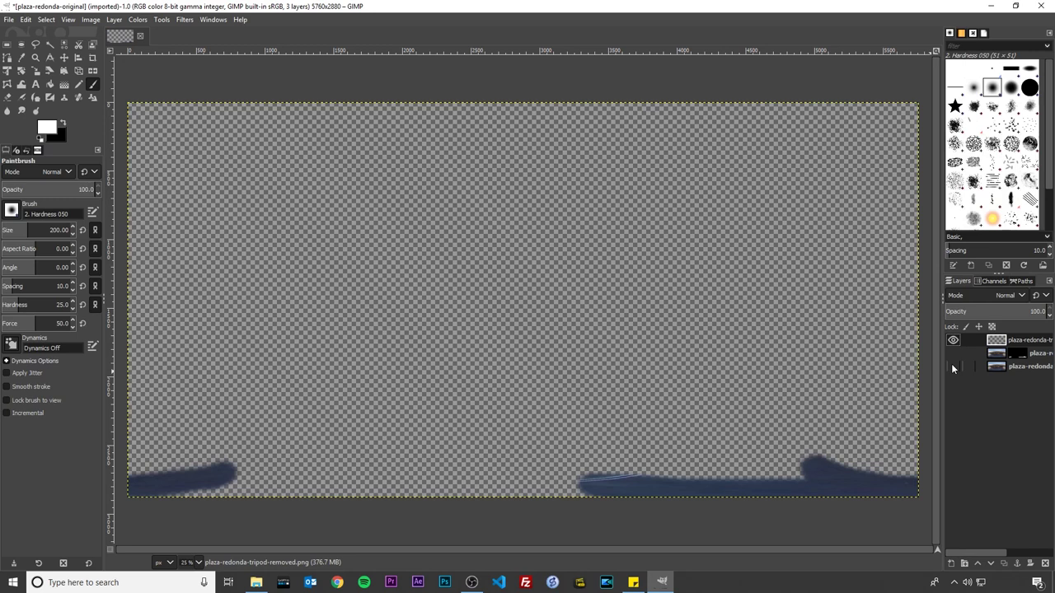
Step: Export the image in PNG format as plaza-redonda-mask.png with default PNG options
{"action": "left_click", "coordinate": [5, 20]}
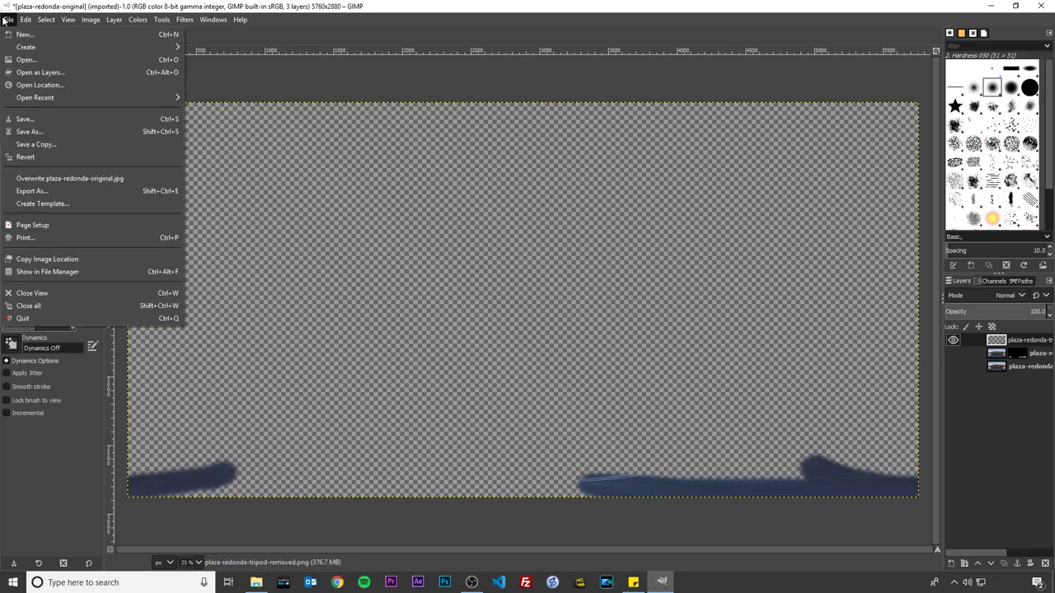
{"action": "left_click", "coordinate": [83, 190]}
{"action": "double_click", "coordinate": [128, 43]}
{"action": "type", "text": "mask"}
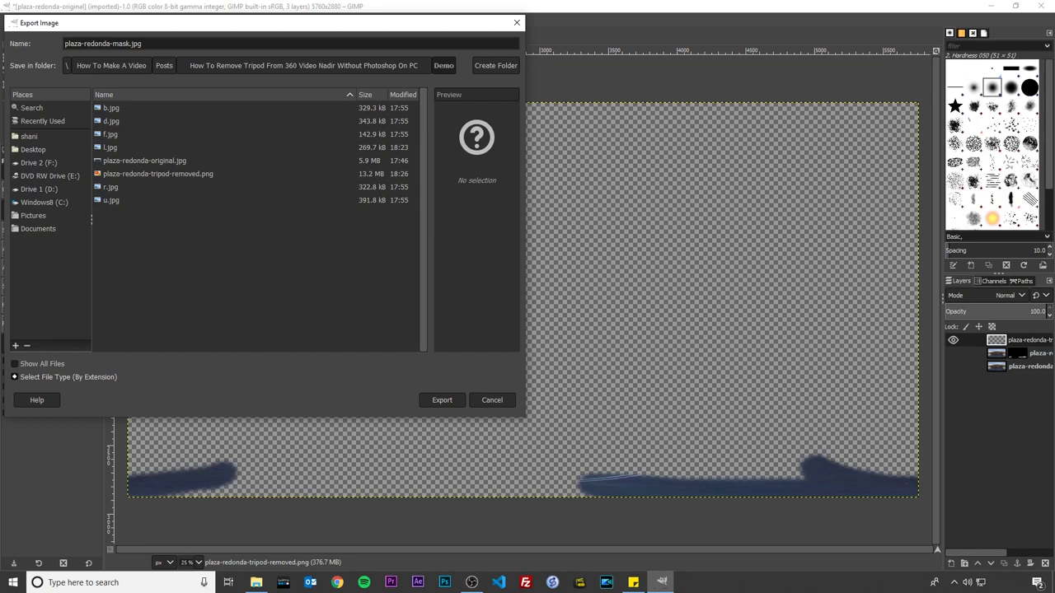
{"action": "left_click", "coordinate": [84, 377]}
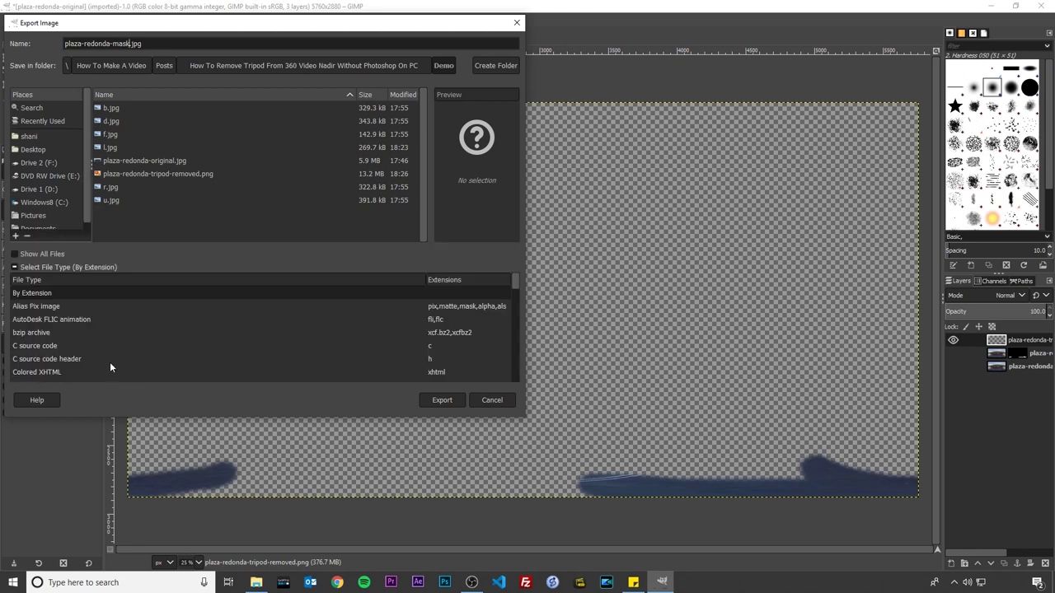
{"action": "scroll", "coordinate": [109, 355], "scroll_direction": "down", "scroll_amount": 2}
{"action": "scroll", "coordinate": [111, 338], "scroll_direction": "down", "scroll_amount": 8}
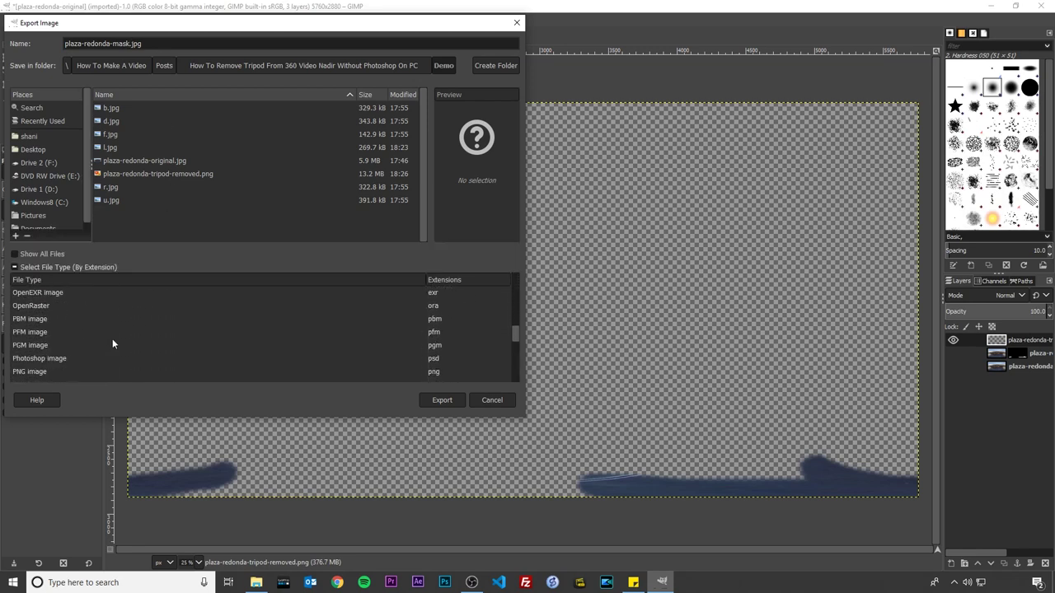
{"action": "left_click", "coordinate": [30, 371]}
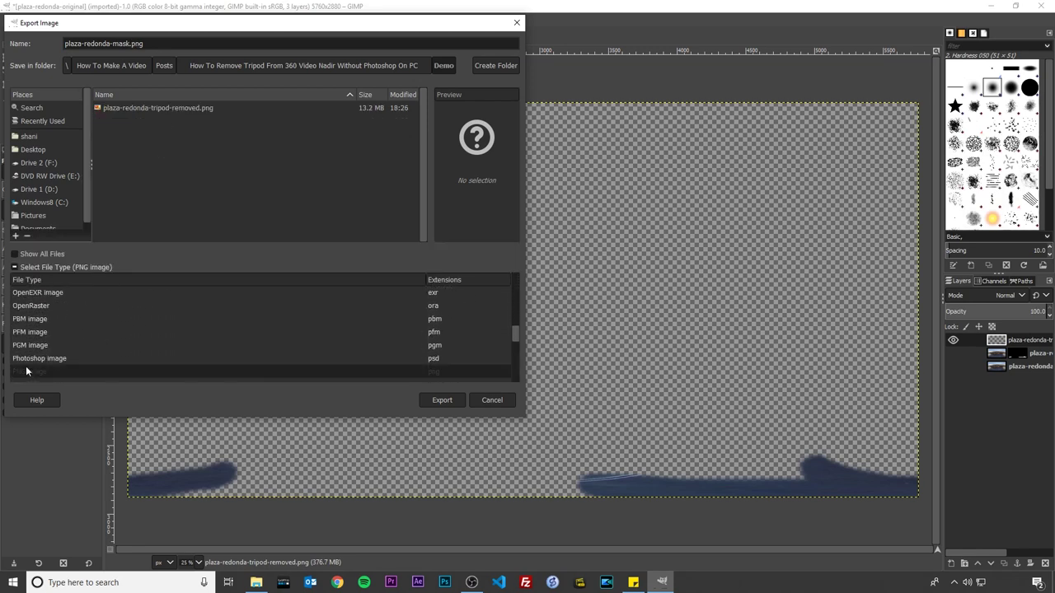
{"action": "left_click", "coordinate": [441, 400]}
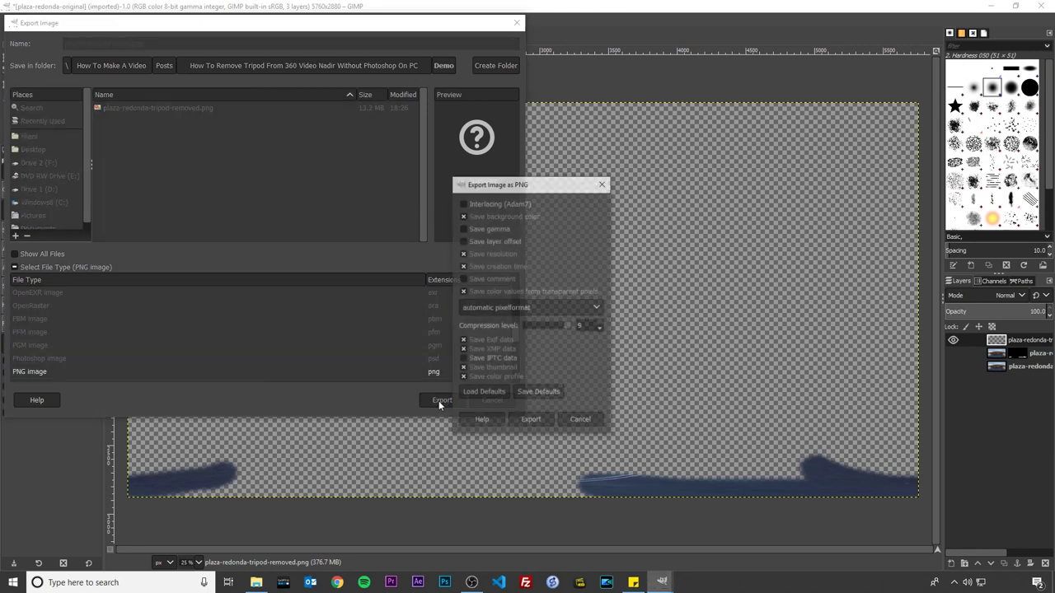
{"action": "left_click", "coordinate": [532, 421]}
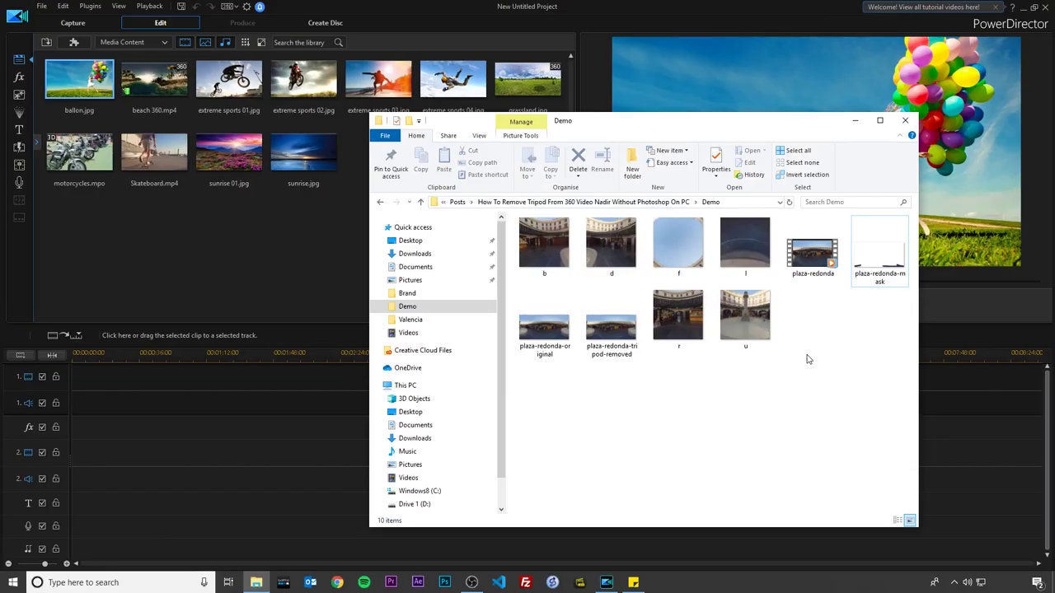
Step: Import plaza-redonda.mp4 and plaza-redonda-mask into the library and put the video on track 1
{"action": "left_click_drag", "start_coordinate": [811, 281], "coordinate": [285, 244]}
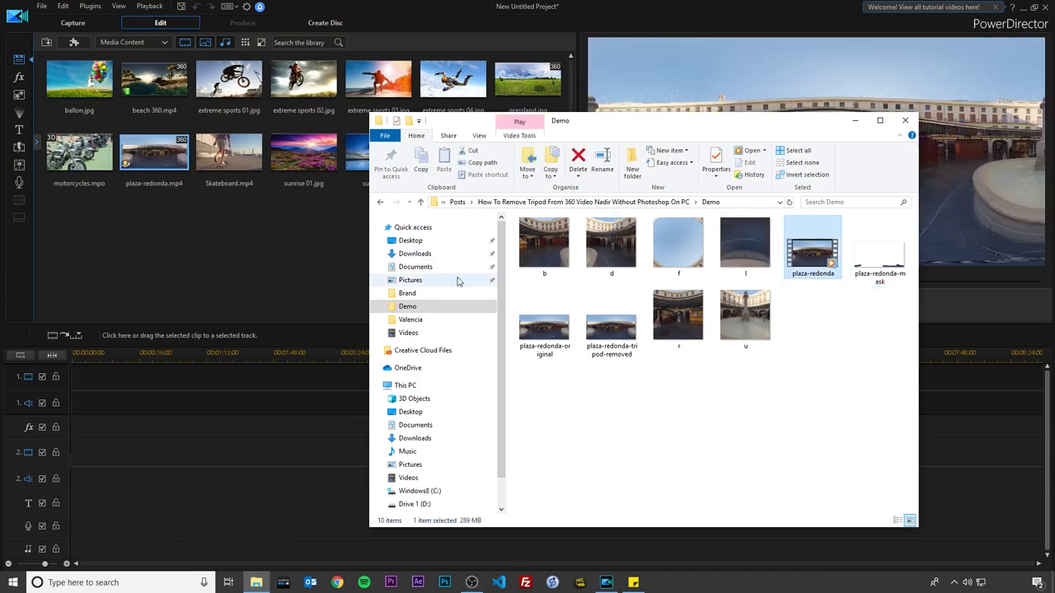
{"action": "left_click", "coordinate": [868, 275]}
{"action": "left_click_drag", "start_coordinate": [867, 275], "coordinate": [239, 246]}
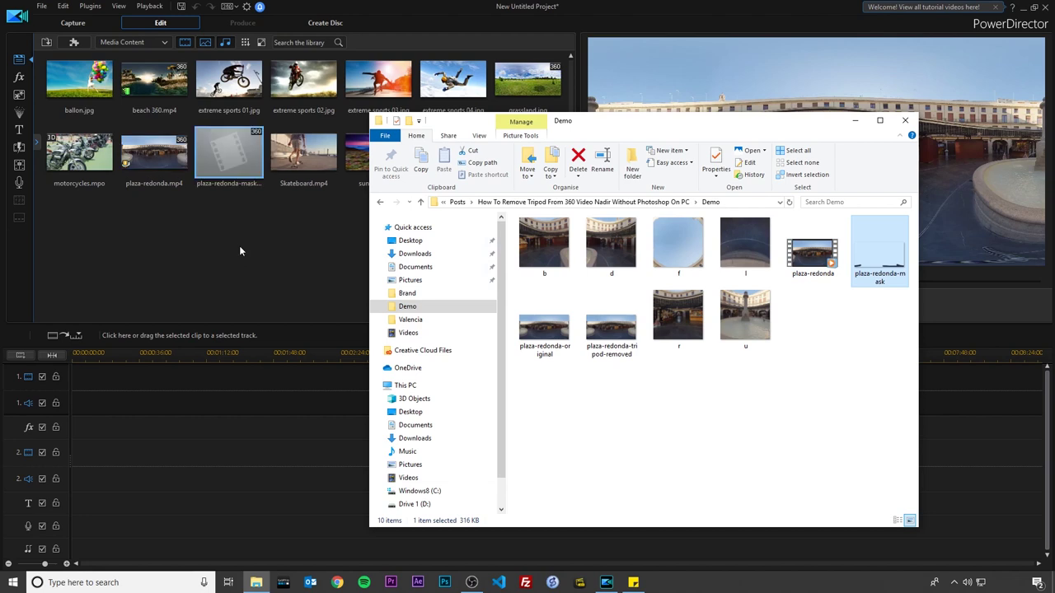
{"action": "left_click", "coordinate": [217, 235]}
{"action": "left_click_drag", "start_coordinate": [154, 153], "coordinate": [71, 399]}
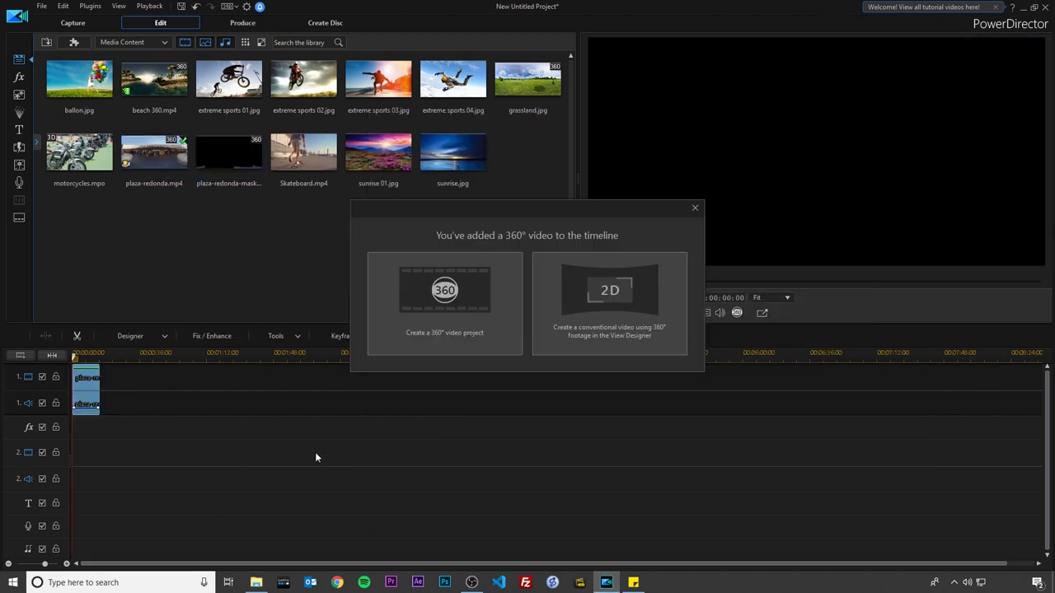
Step: Keep the 360° video project and set the mask image's projection to Equirectangular
{"action": "left_click", "coordinate": [458, 300]}
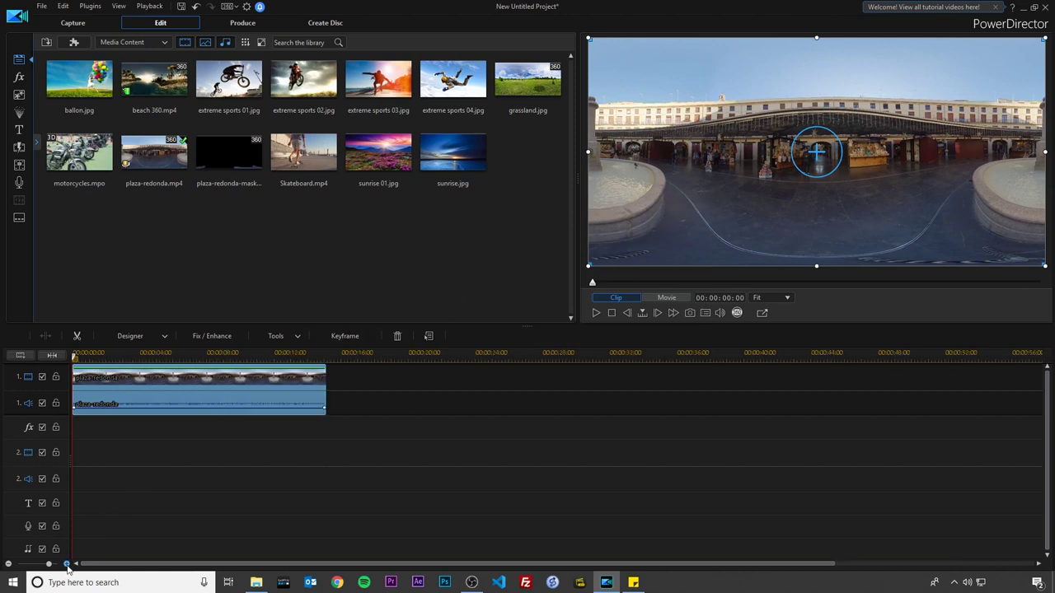
{"action": "left_click", "coordinate": [238, 150]}
{"action": "right_click", "coordinate": [239, 152]}
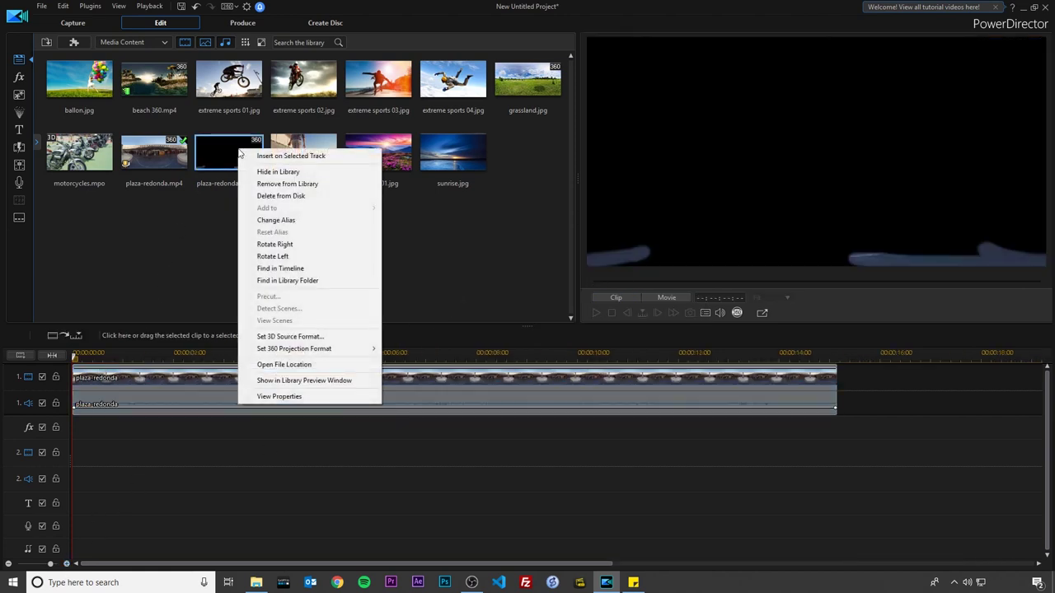
{"action": "mouse_move", "coordinate": [339, 354]}
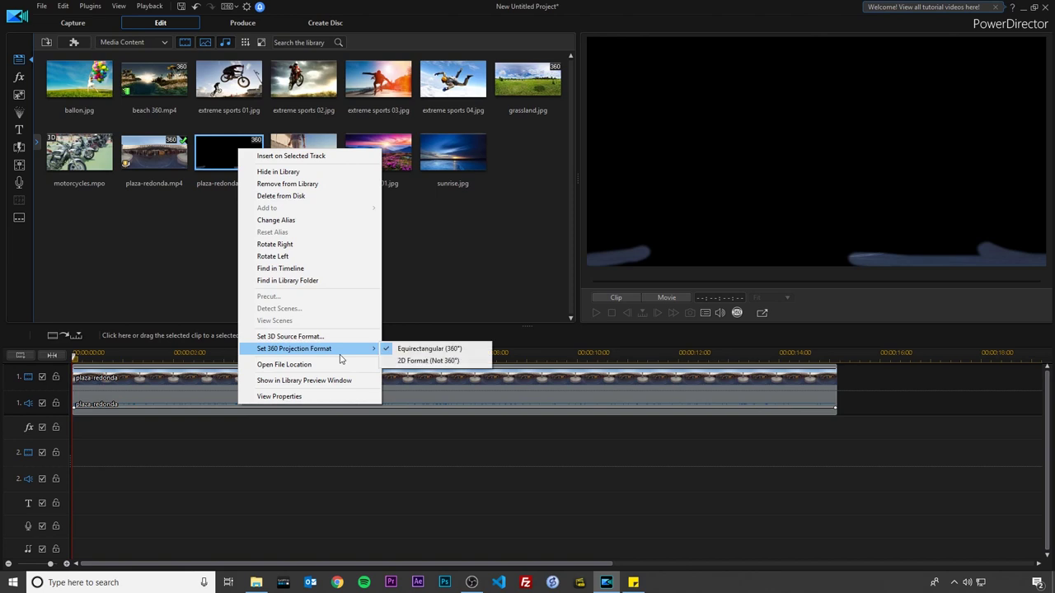
{"action": "left_click", "coordinate": [416, 355]}
Step: Place the mask on video track 2, stretch it to the plaza clip's end, and tilt the 360° preview toward the ground
{"action": "left_click_drag", "start_coordinate": [221, 158], "coordinate": [72, 452]}
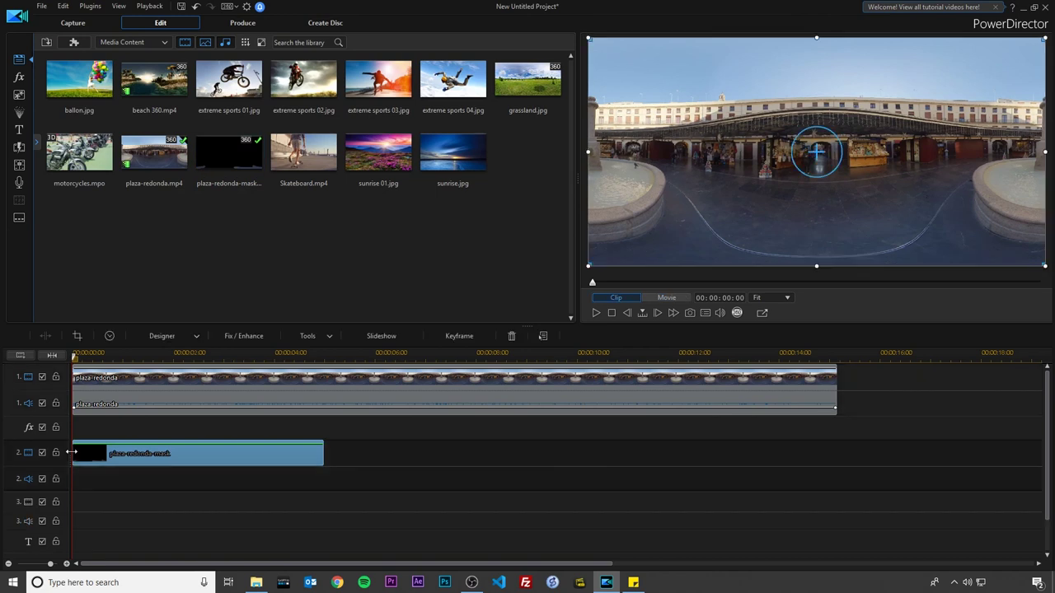
{"action": "left_click_drag", "start_coordinate": [323, 452], "coordinate": [837, 445]}
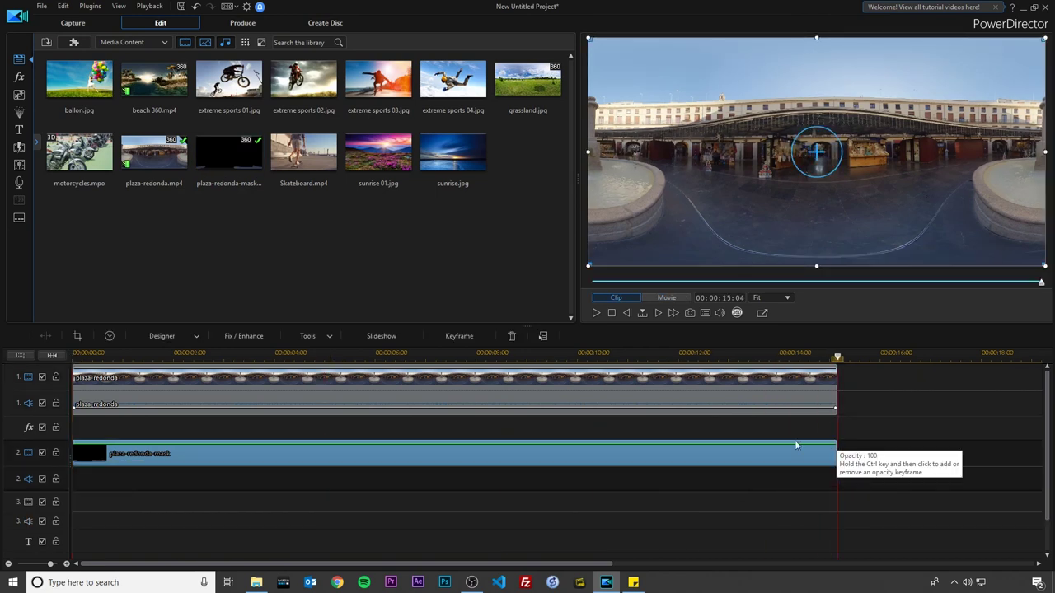
{"action": "left_click", "coordinate": [342, 355]}
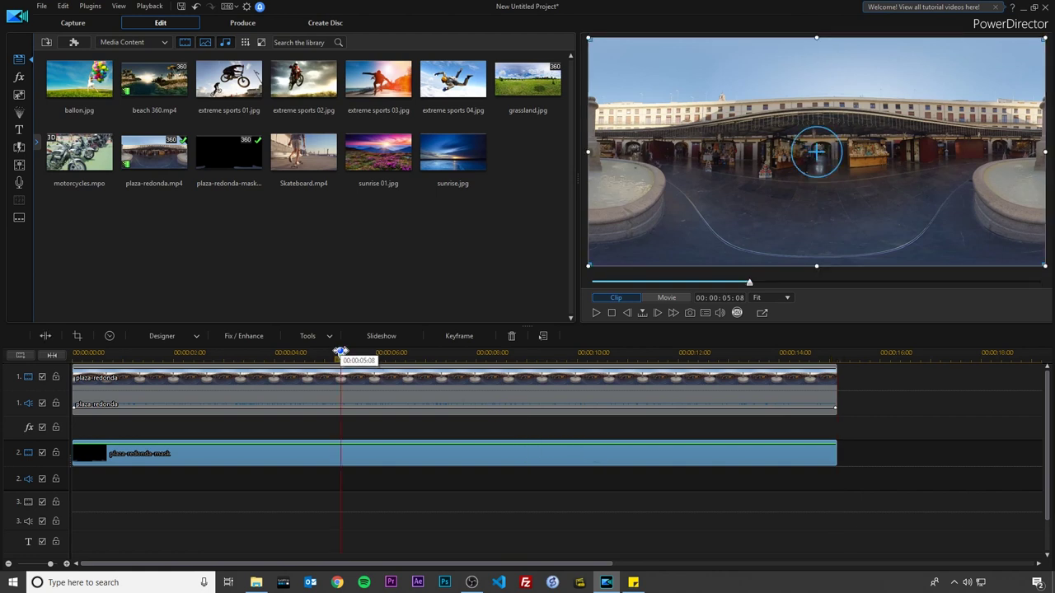
{"action": "left_click", "coordinate": [737, 313]}
{"action": "left_click_drag", "start_coordinate": [740, 247], "coordinate": [980, 214]}
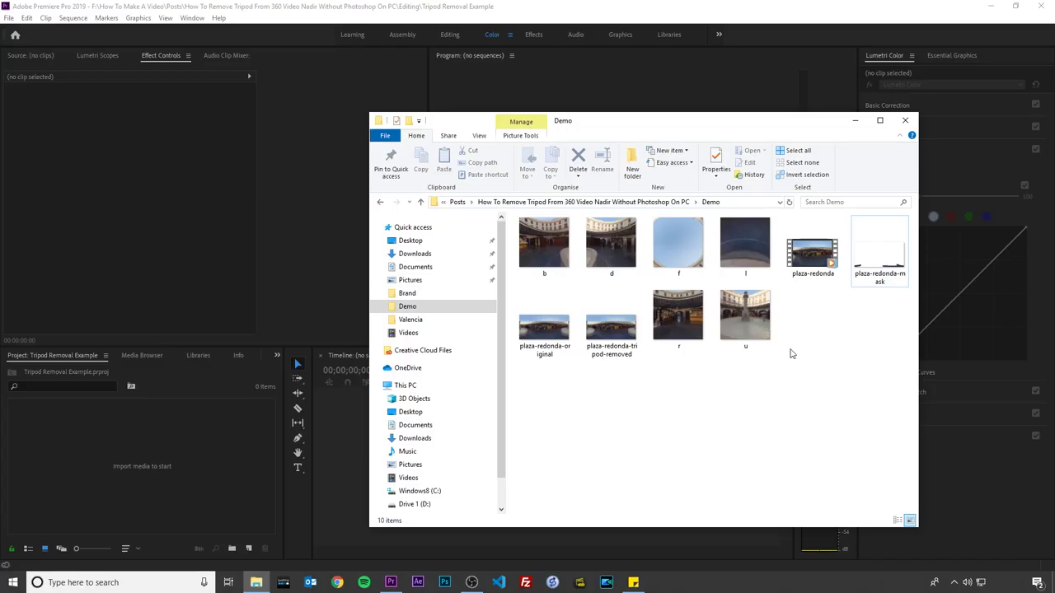
Step: Import the plaza-redonda video and the mask image into the Premiere Pro project
{"action": "left_click_drag", "start_coordinate": [812, 248], "coordinate": [103, 463]}
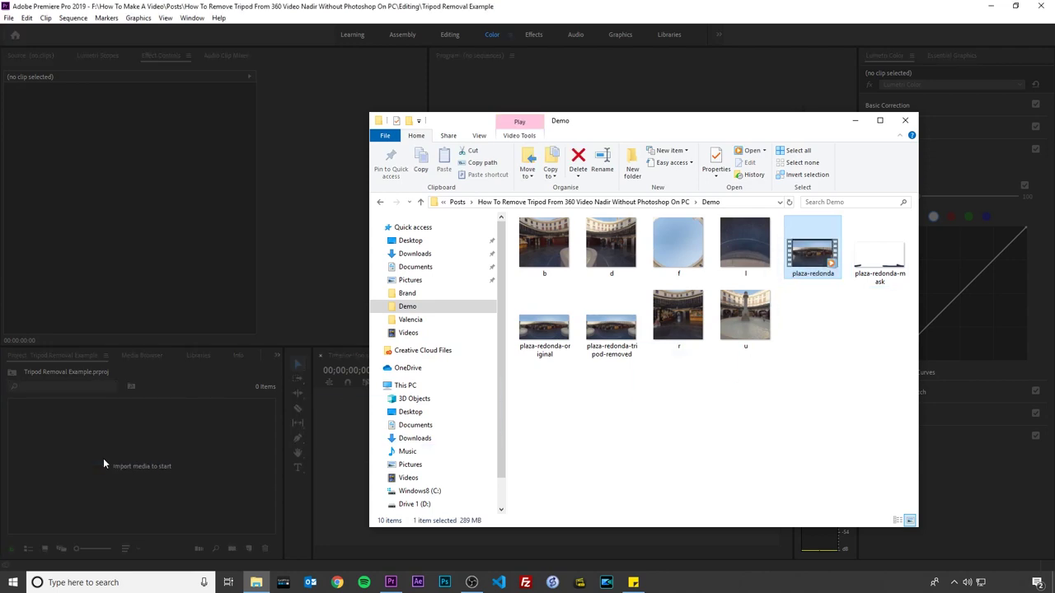
{"action": "left_click_drag", "start_coordinate": [880, 262], "coordinate": [200, 449]}
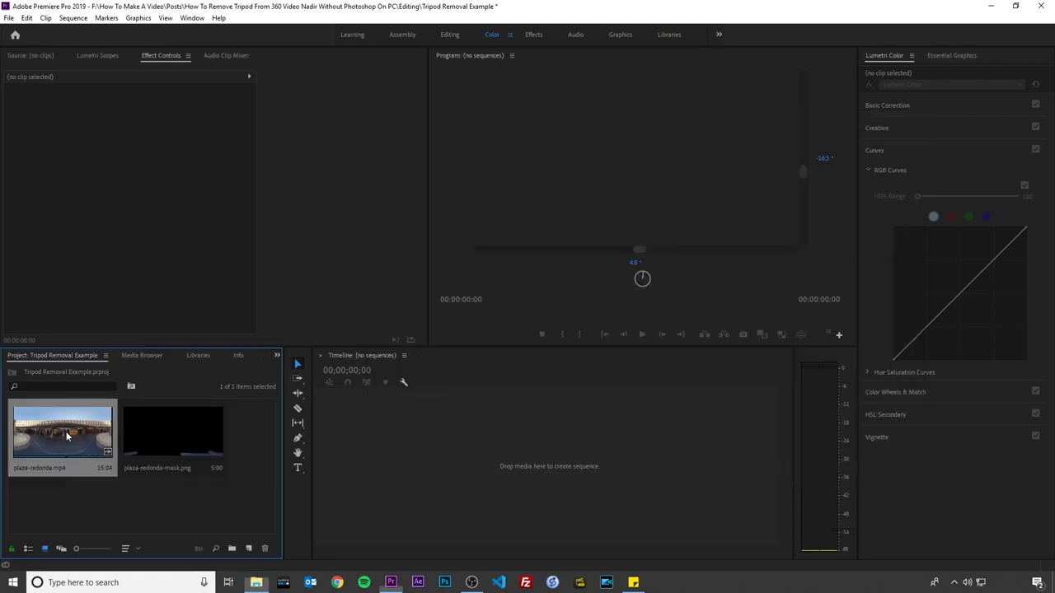
{"action": "left_click", "coordinate": [200, 449]}
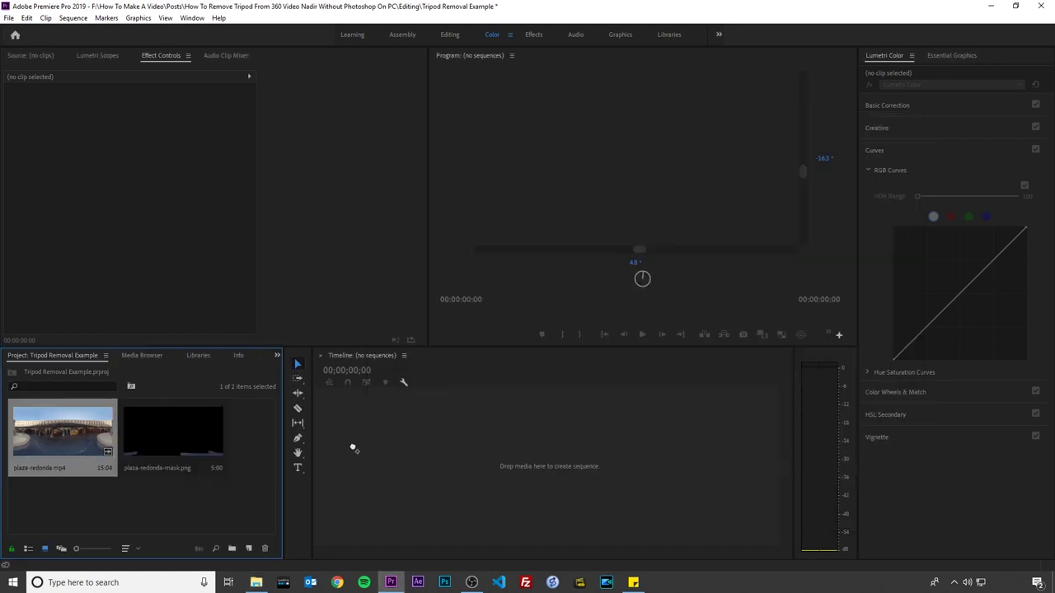
Step: Create a sequence from plaza-redonda.mp4 with the mask on V2, and tilt the VR view down to the ground
{"action": "left_click_drag", "start_coordinate": [354, 448], "coordinate": [355, 450]}
{"action": "left_click_drag", "start_coordinate": [163, 433], "coordinate": [481, 446]}
{"action": "left_click_drag", "start_coordinate": [637, 231], "coordinate": [636, 99]}
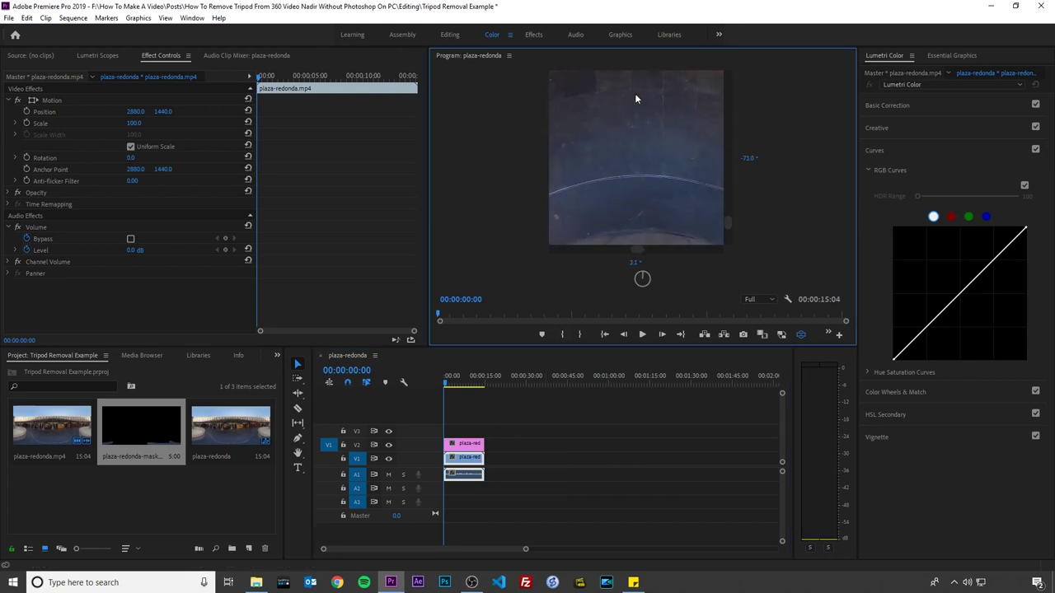
{"action": "left_click_drag", "start_coordinate": [445, 389], "coordinate": [463, 390]}
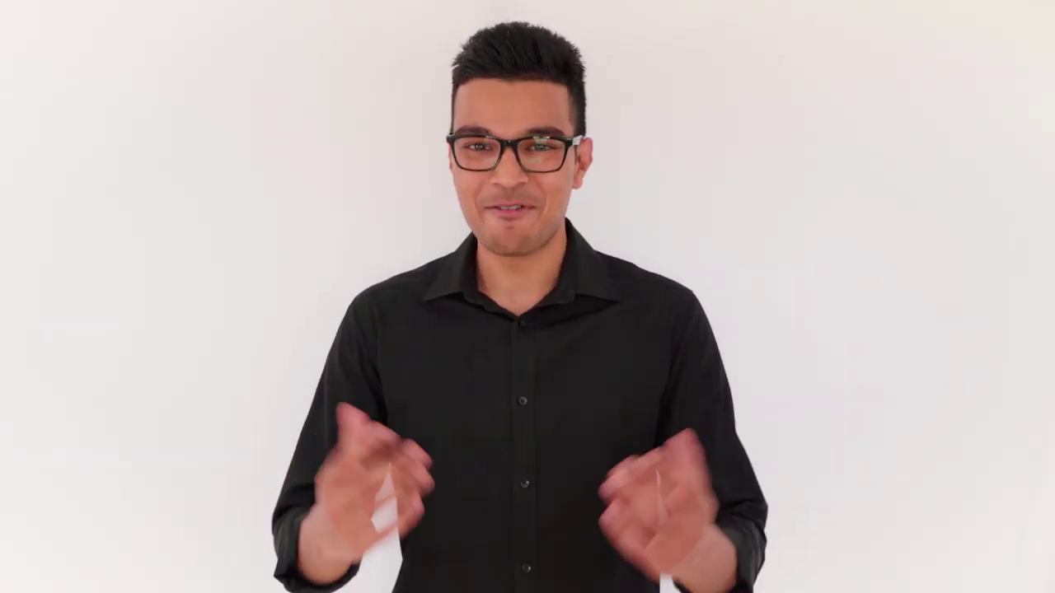